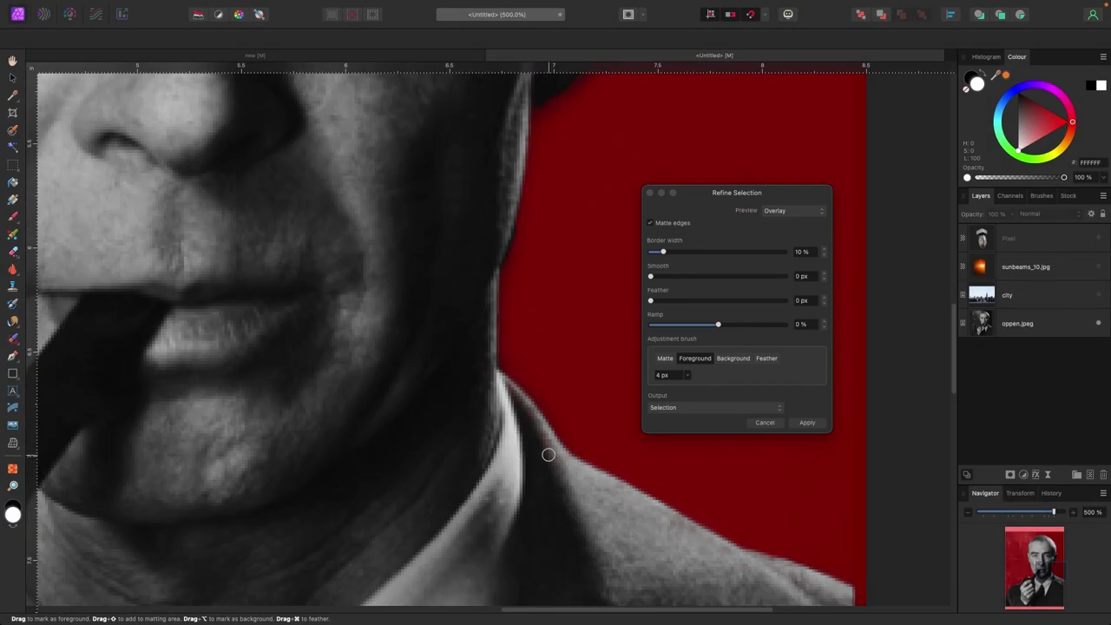
Refine the man's selection by marking his outline as foreground along the head, jaw and shoulders, and preview it on a White matte
left_click_drag(408, 78, 438, 320)
left_click_drag(347, 477, 598, 296)
left_click_drag(124, 560, 297, 365)
scroll(443, 261, "down", 3)
left_click(281, 323)
scroll(405, 365, "up", 5)
scroll(407, 349, "up", 3)
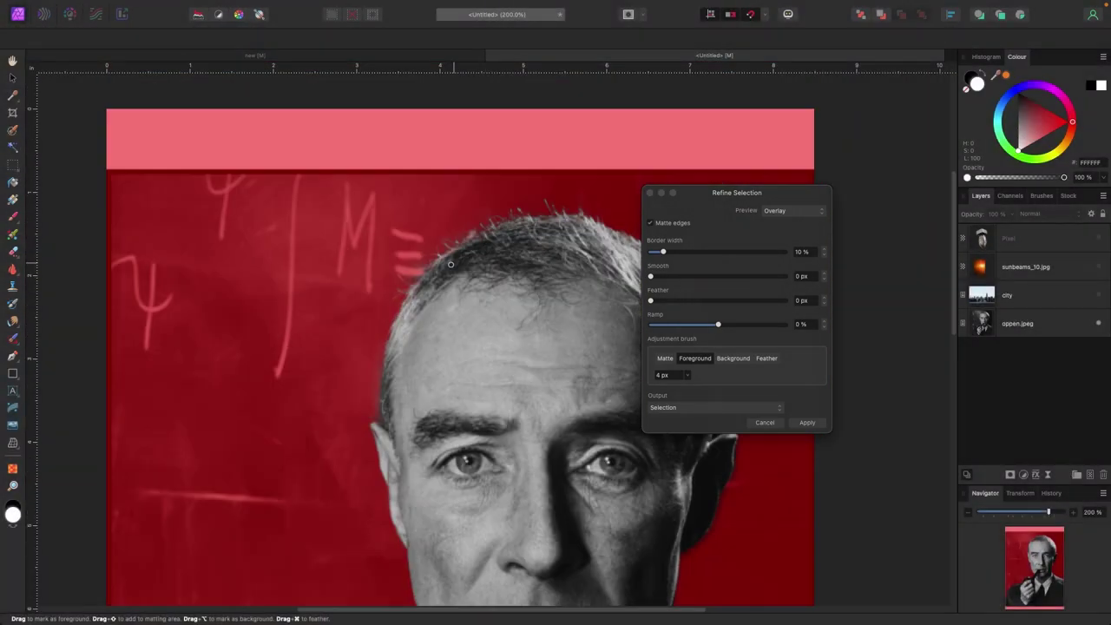
scroll(407, 349, "down", 3)
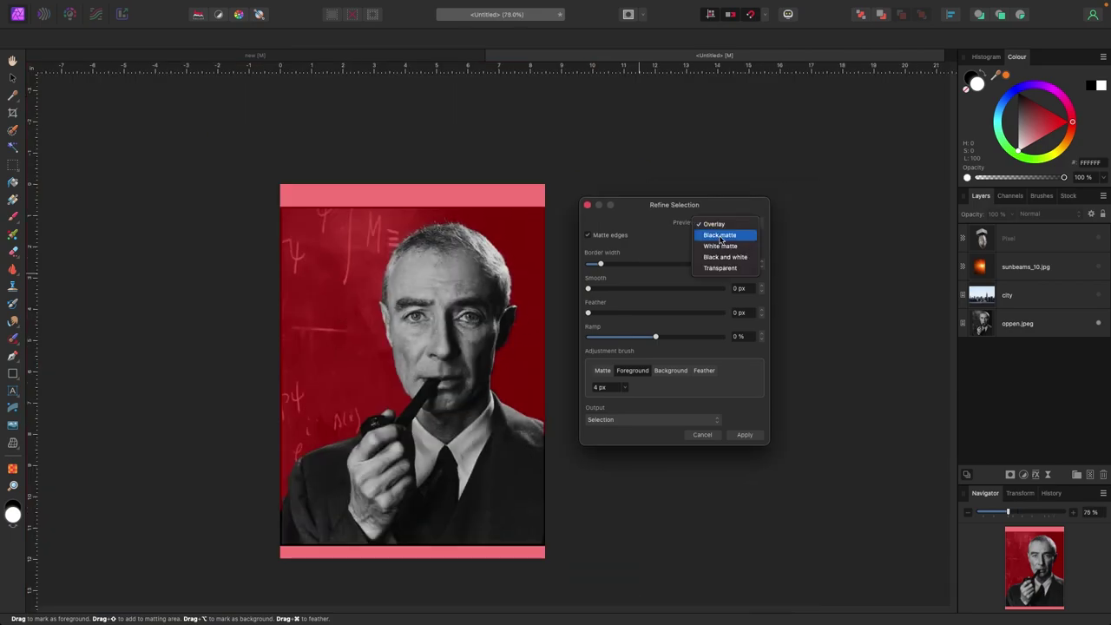
left_click(731, 246)
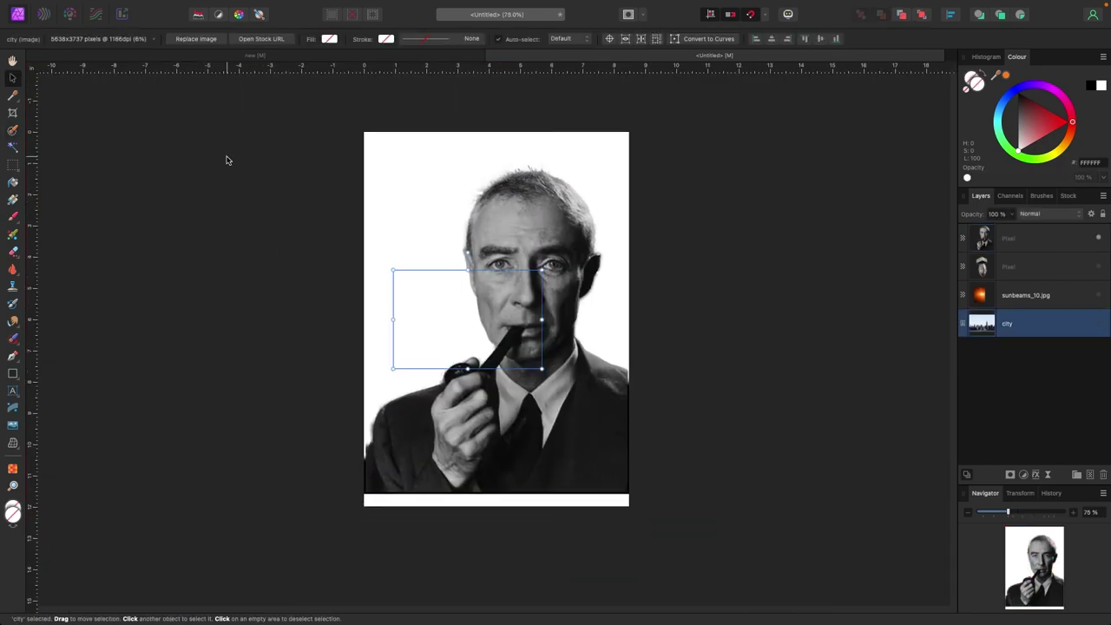
Trace the jacket's outer edge with the Pen tool, from the page bottom over the sleeve and shoulder to the pipe bowl
scroll(315, 367, "up", 5)
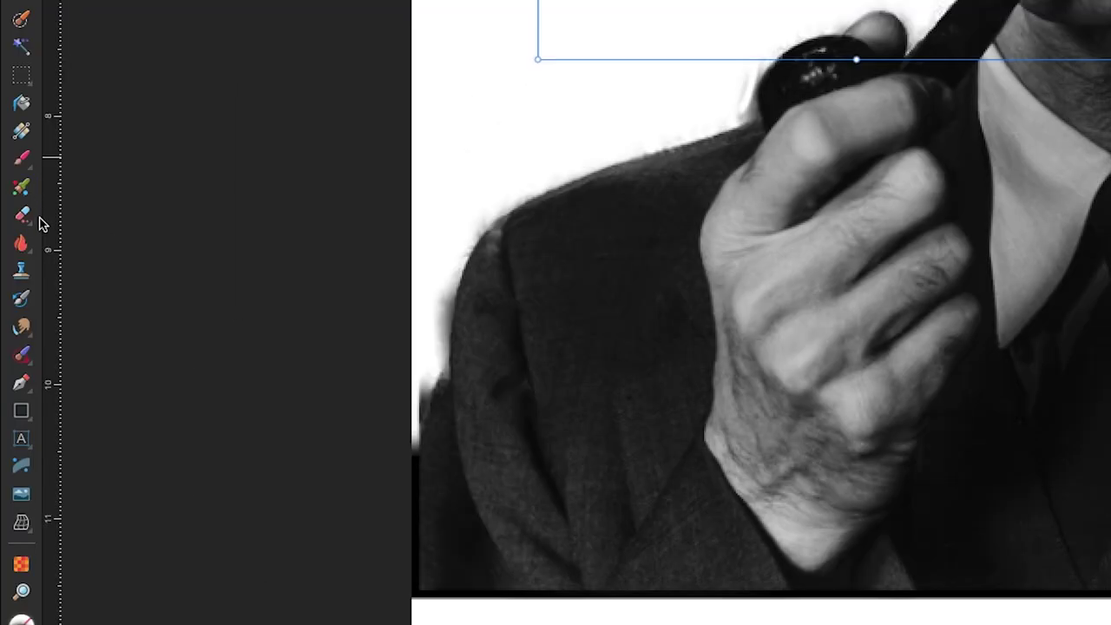
left_click(22, 380)
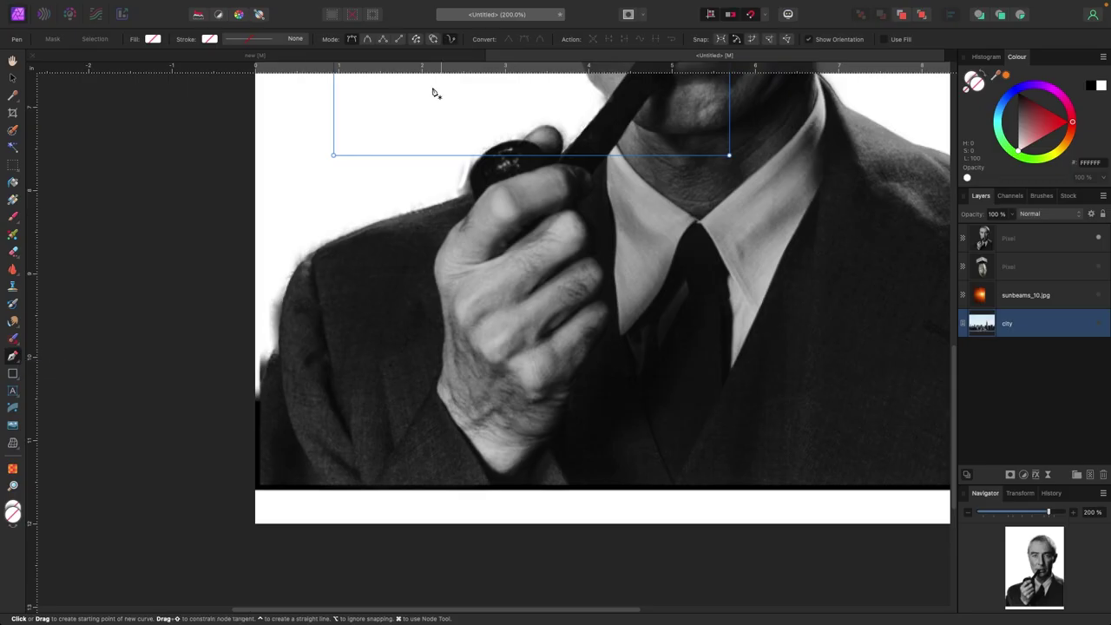
key("super+plus")
left_click(548, 533)
left_click(504, 445)
left_click(456, 336)
left_click(448, 253)
scroll(448, 253, "up", 3)
left_click(445, 354)
left_click(451, 288)
left_click(300, 243)
scroll(300, 244, "up", 3)
left_click(331, 302)
left_click(345, 294)
left_click(405, 267)
left_click(492, 240)
left_click(549, 222)
scroll(549, 222, "up", 2)
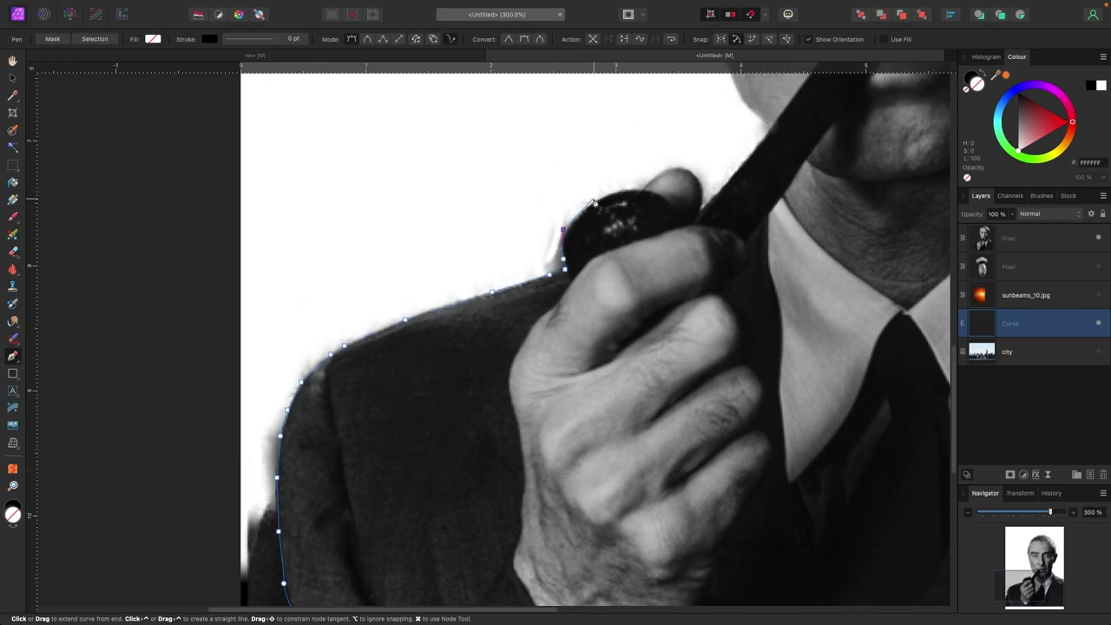
Continue the path around the pipe, close it through the surrounding background and convert the curve to a selection
scroll(702, 177, "up", 2)
left_click(769, 169)
left_click(478, 147)
left_click(311, 278)
scroll(311, 278, "down", 6)
left_click(179, 448)
left_click(350, 442)
left_click(94, 39)
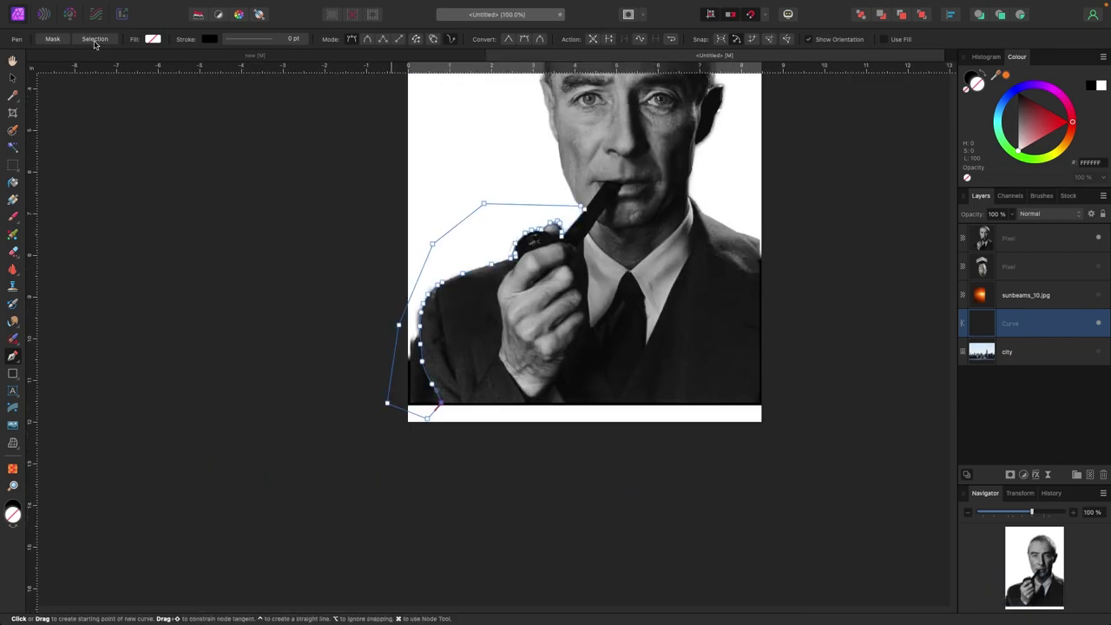
Erase the leftover fringe inside the selection on the cut-out portrait layer and clear the selection
left_click(13, 252)
left_click(1024, 237)
left_click_drag(415, 380, 411, 318)
key("super+d")
Trace a closed pen path along the outer edge of the shadowed ear and through the white background beside it
left_click_drag(377, 173, 149, 317)
scroll(398, 285, "up", 4)
key("p")
left_click_drag(735, 228, 616, 363)
left_click(645, 176)
left_click(598, 335)
left_click(533, 411)
left_click(610, 538)
left_click(701, 99)
left_click(596, 182)
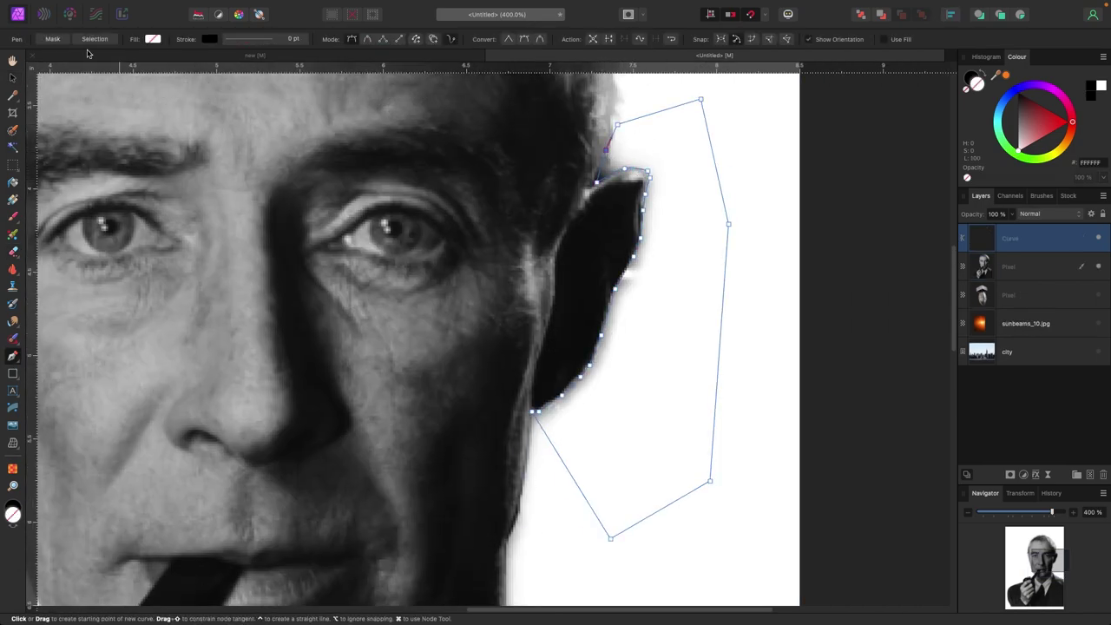
Convert the ear path to a selection, erase the fringe around the ear and deselect
left_click(94, 39)
left_click(13, 251)
key("super+d")
Enlarge the cut-out portrait and place it so the head and shoulder run off the page's right and bottom edges
key("super+1")
left_click_drag(429, 243, 523, 154)
key("v")
left_click_drag(523, 217, 558, 269)
left_click_drag(345, 126, 295, 66)
left_click_drag(474, 223, 520, 233)
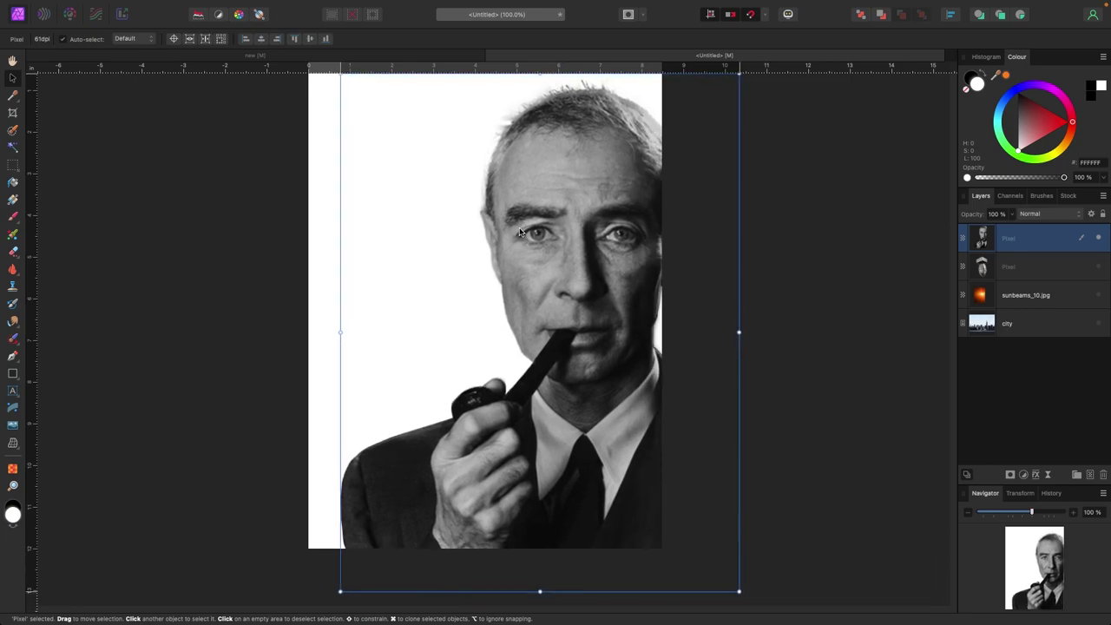
left_click(304, 258)
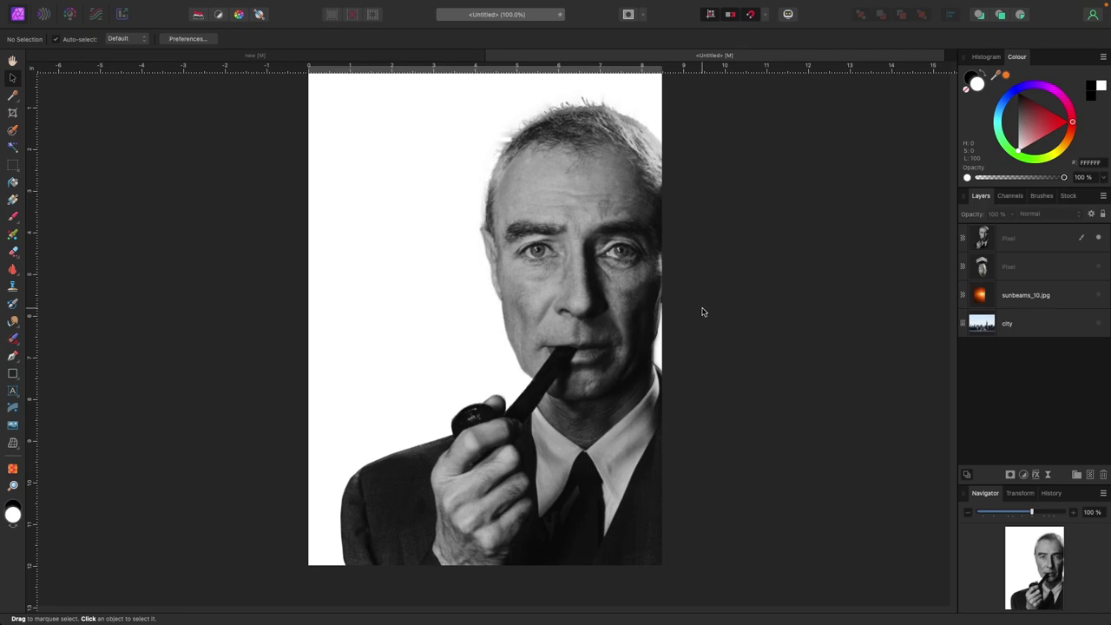
Make the sunbeams_10.jpg layer visible as the backdrop behind the portrait
left_click(1096, 239)
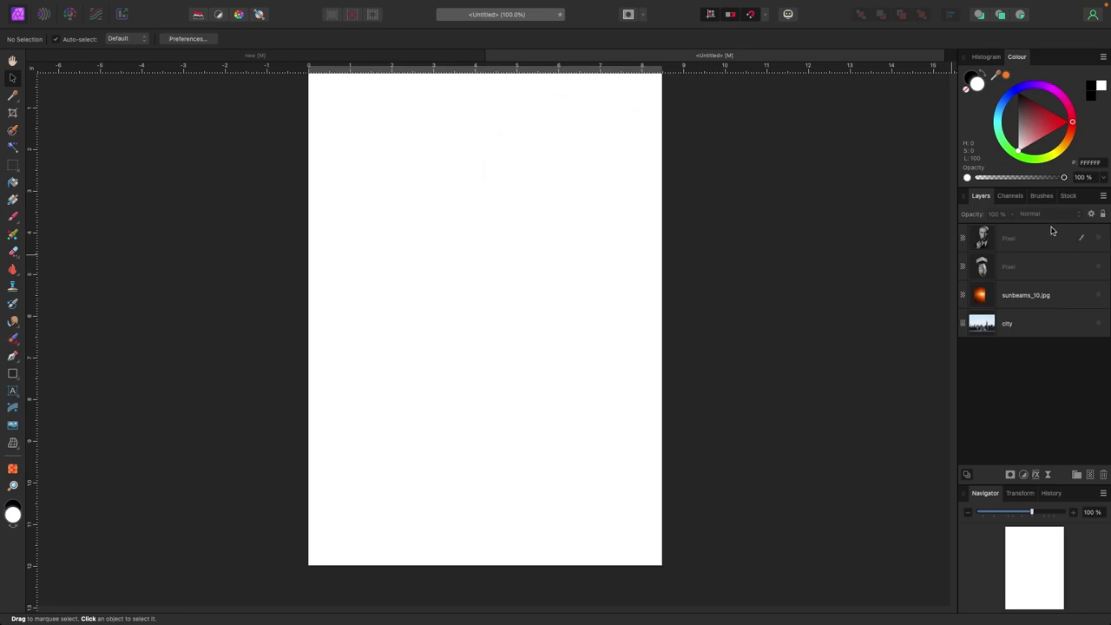
left_click(1096, 296)
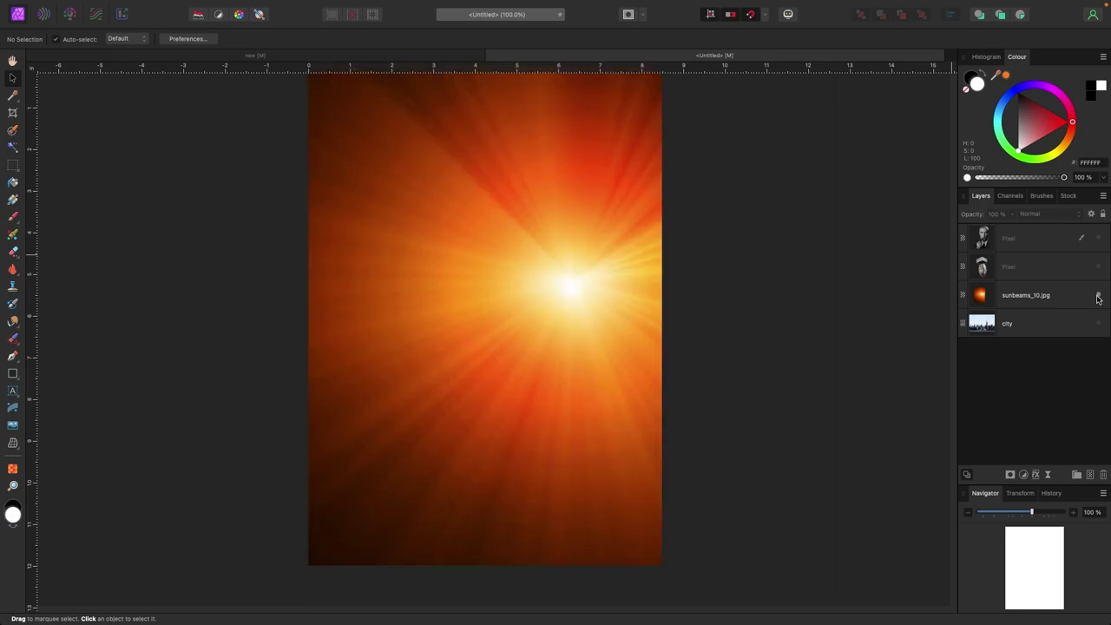
left_click(1067, 294)
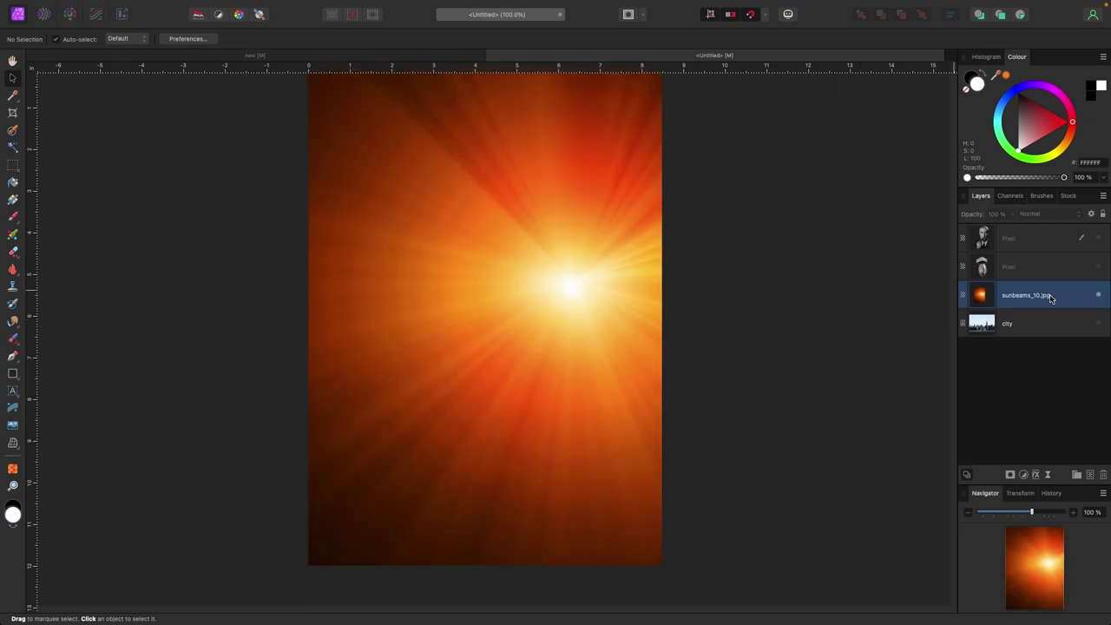
left_click(1099, 239)
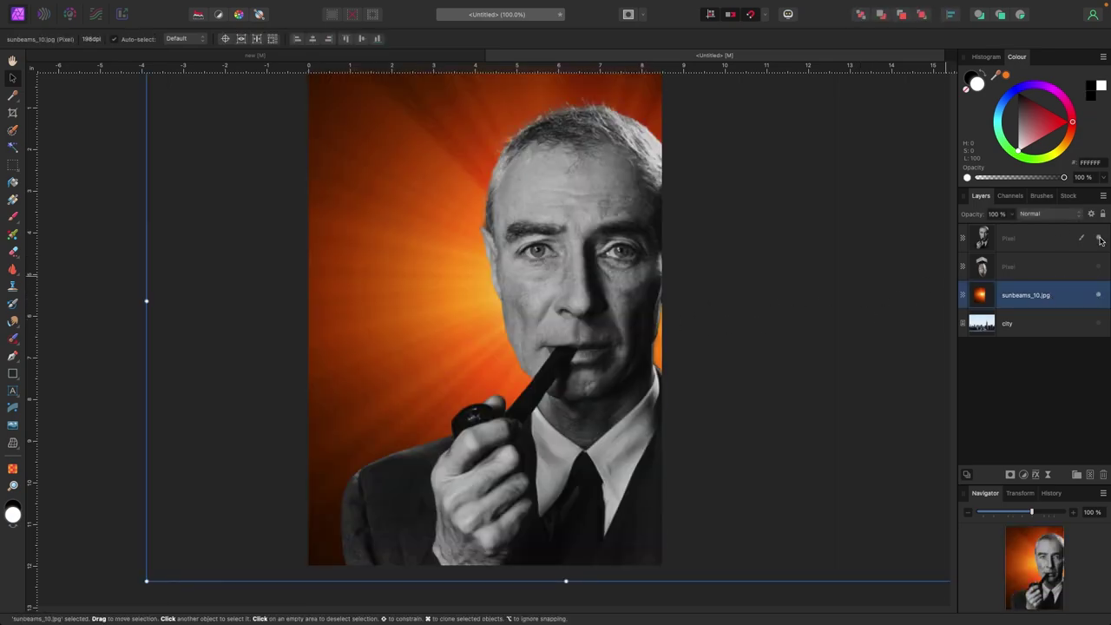
left_click(126, 316)
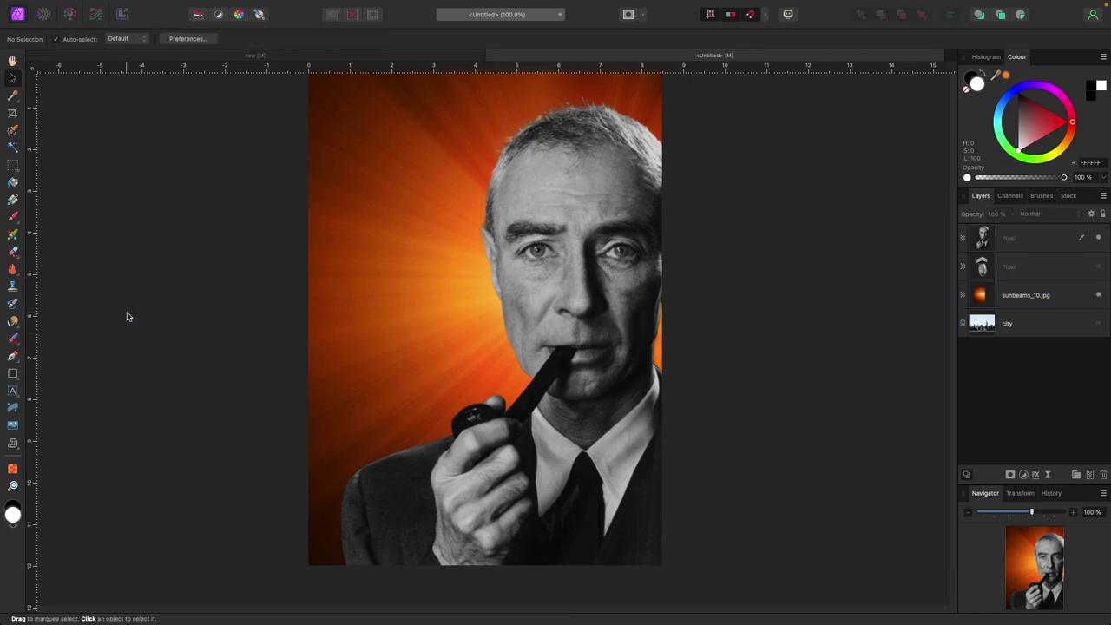
left_click(627, 336)
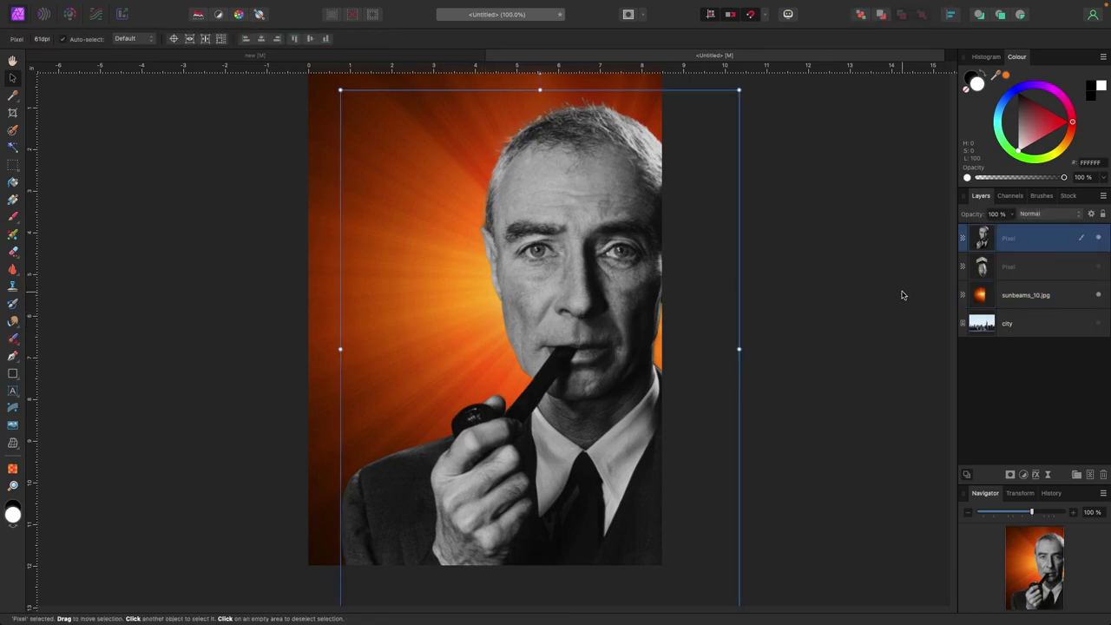
Add an HSL adjustment nested inside the sunbeams_10.jpg layer with a hue shift of 13.8°
left_click(1021, 295)
left_click(1023, 474)
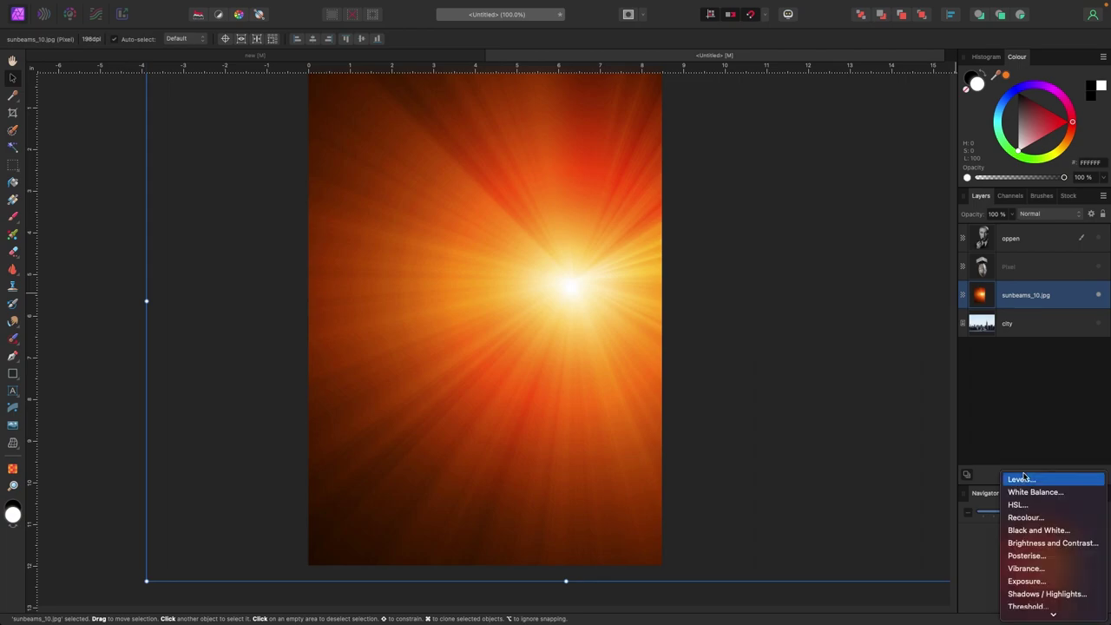
scroll(1046, 536, "down", 1)
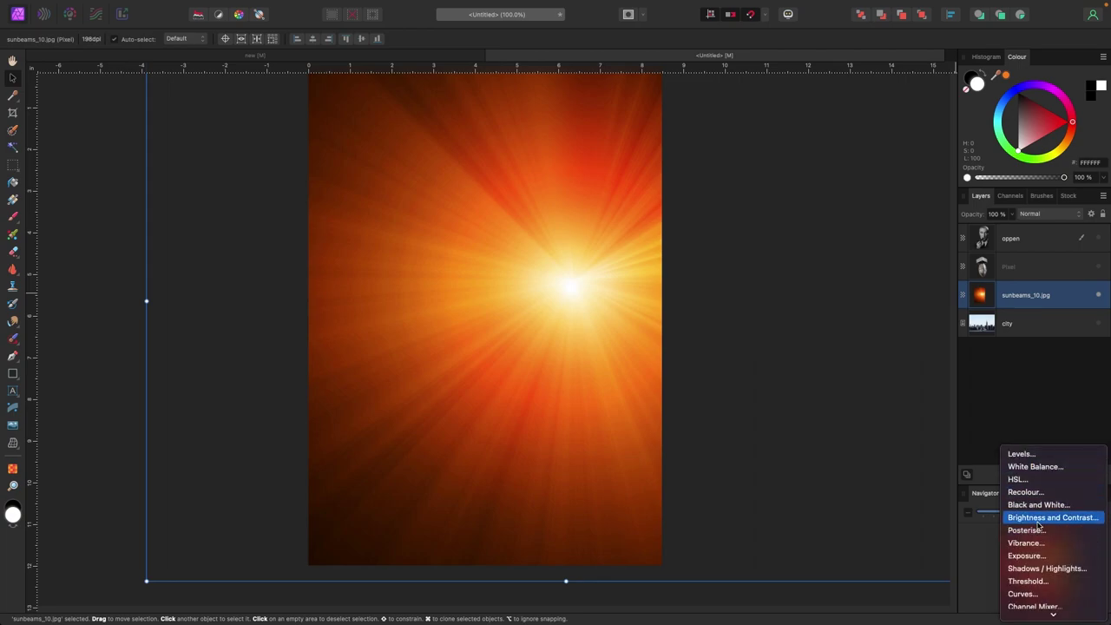
left_click(1020, 479)
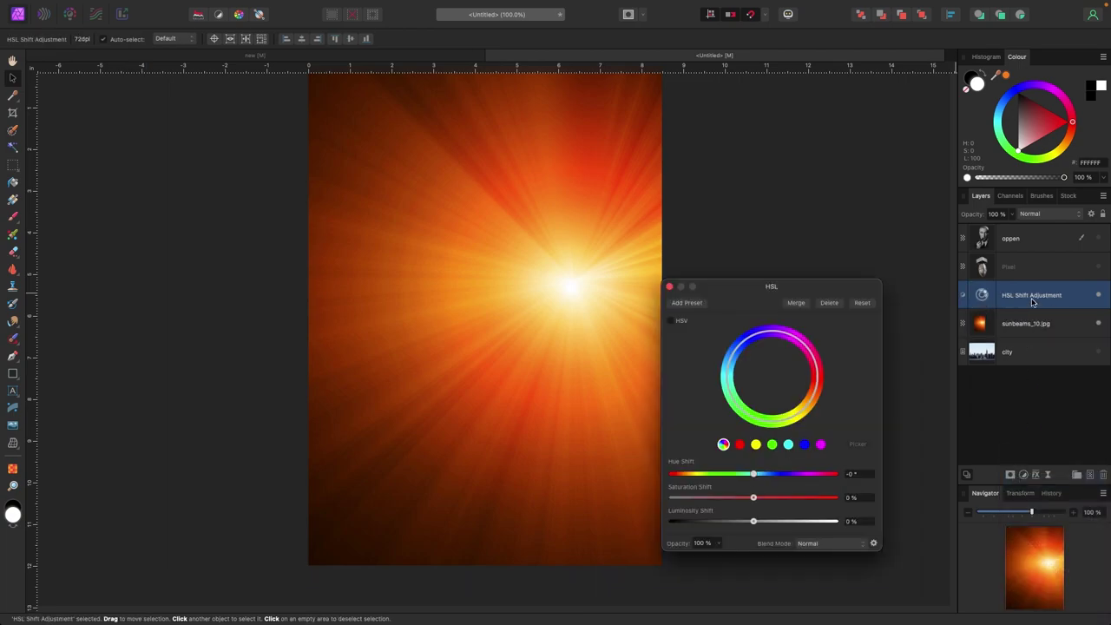
left_click_drag(1036, 316, 1038, 325)
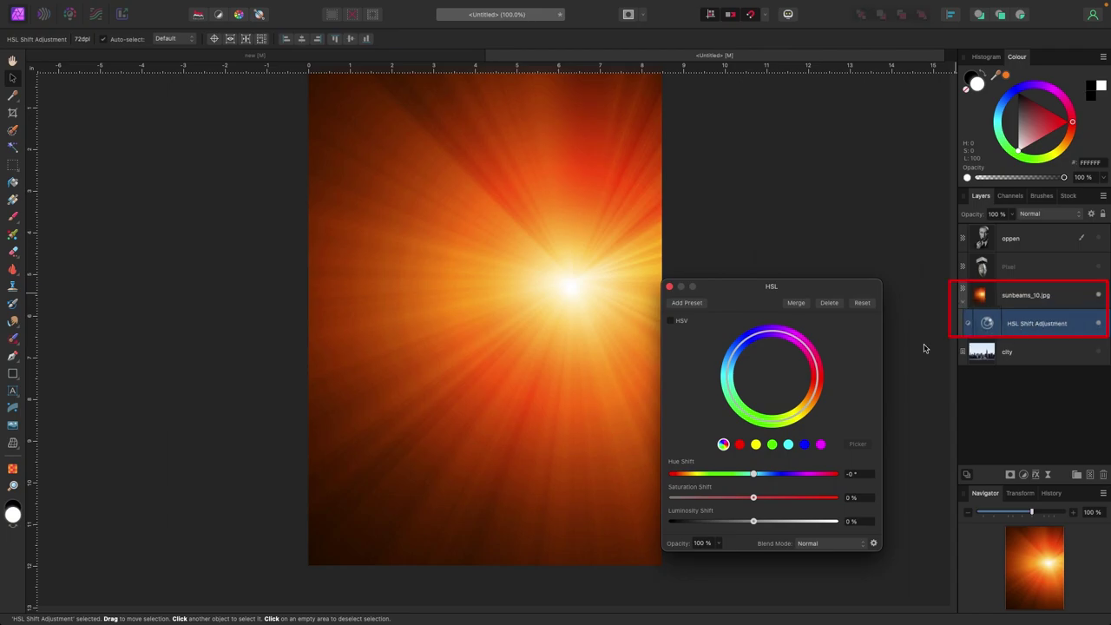
mouse_move(753, 475)
left_mouse_down()
mouse_move(790, 478)
mouse_move(759, 483)
left_mouse_up()
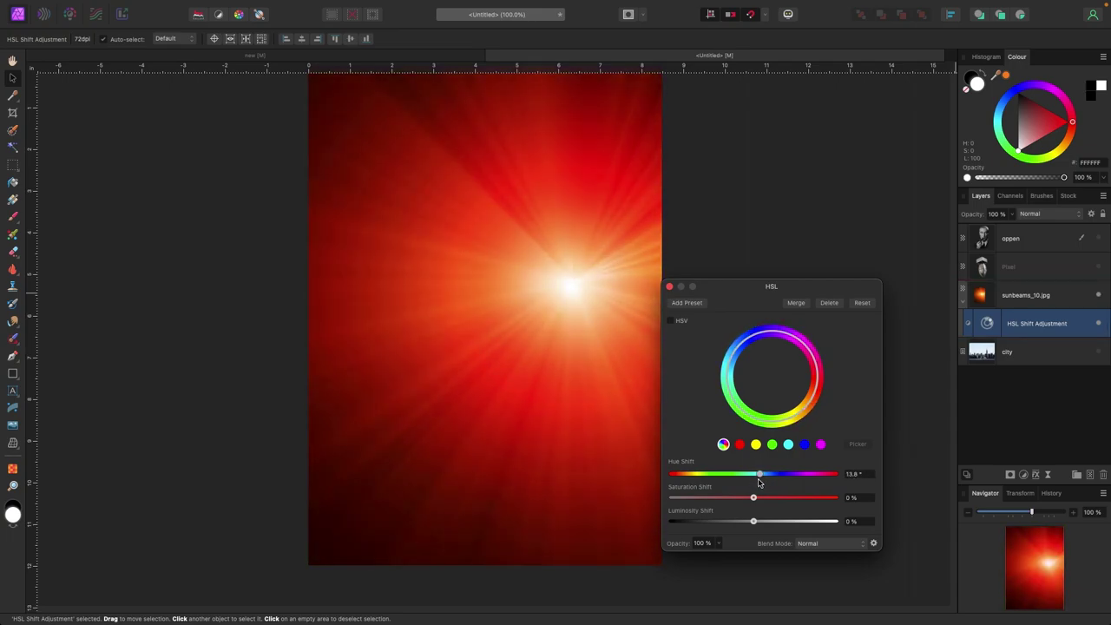
left_click(669, 287)
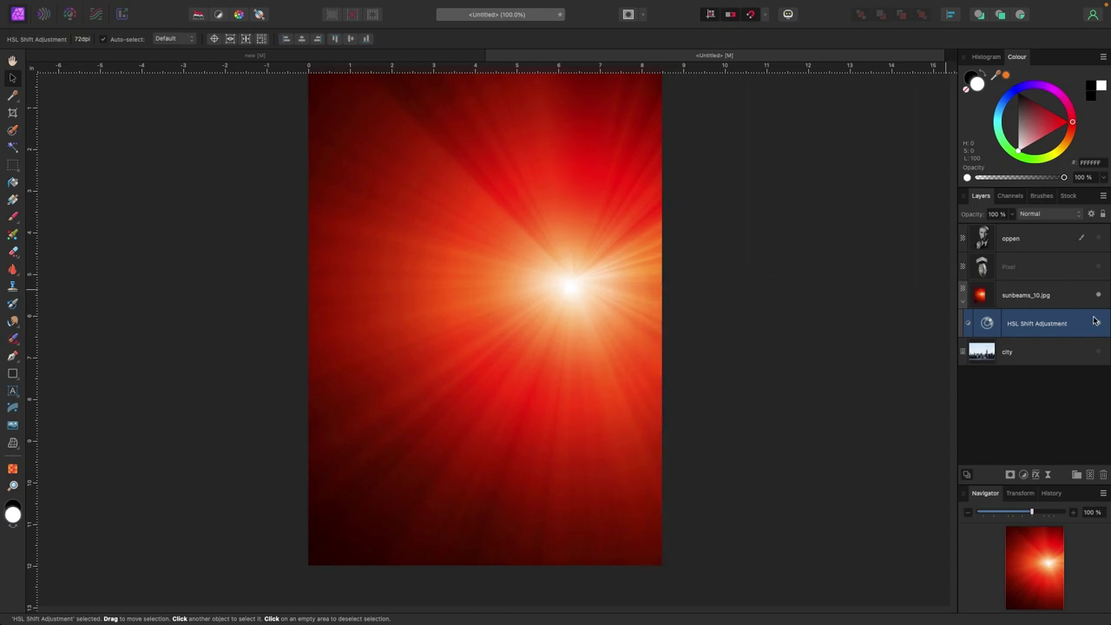
Show the oppen layer and compare the backdrop with and without the HSL adjustment, leaving the adjustment on
left_click(1098, 324)
left_click(1098, 324)
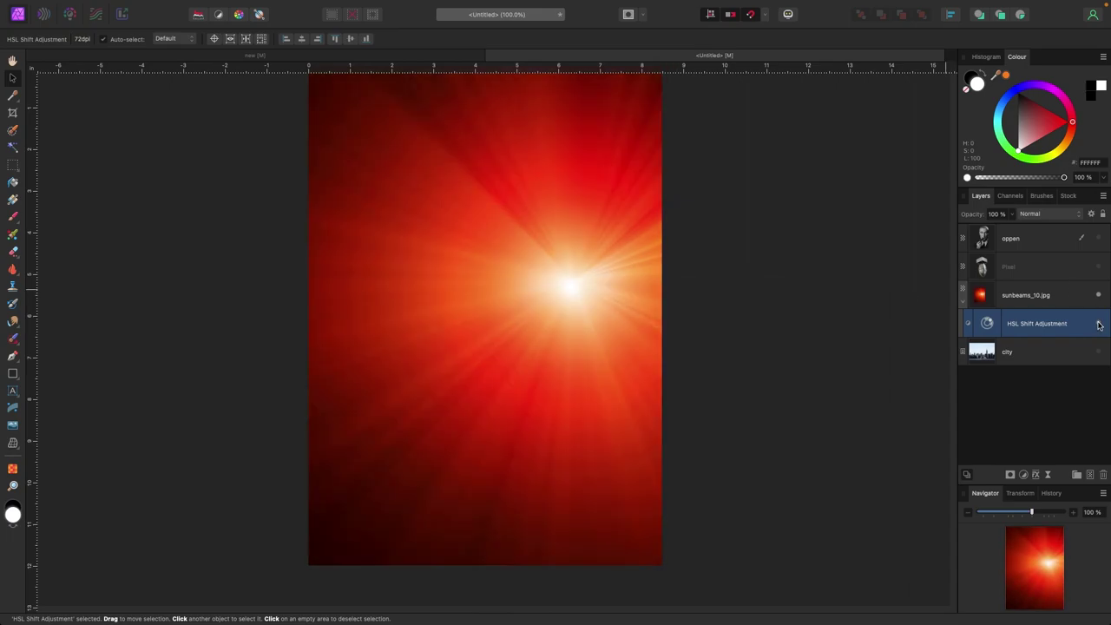
left_click(1099, 238)
left_click(1099, 323)
left_click(1099, 324)
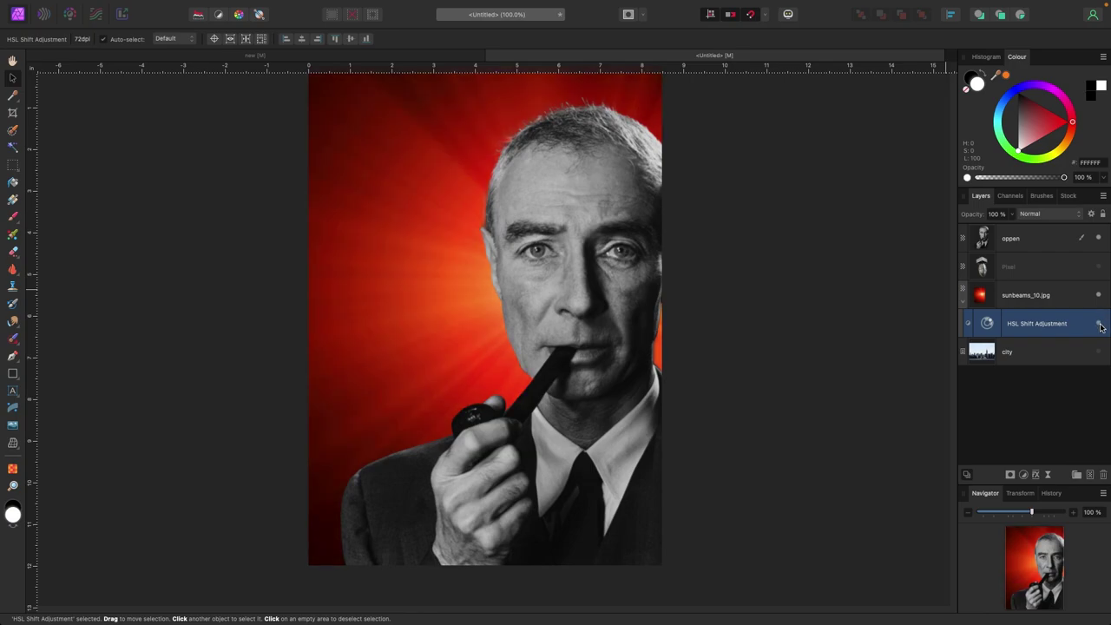
Move the sunbeams image left so its bright centre sits beside the man's face
left_click(1040, 298)
left_click_drag(496, 276, 454, 275)
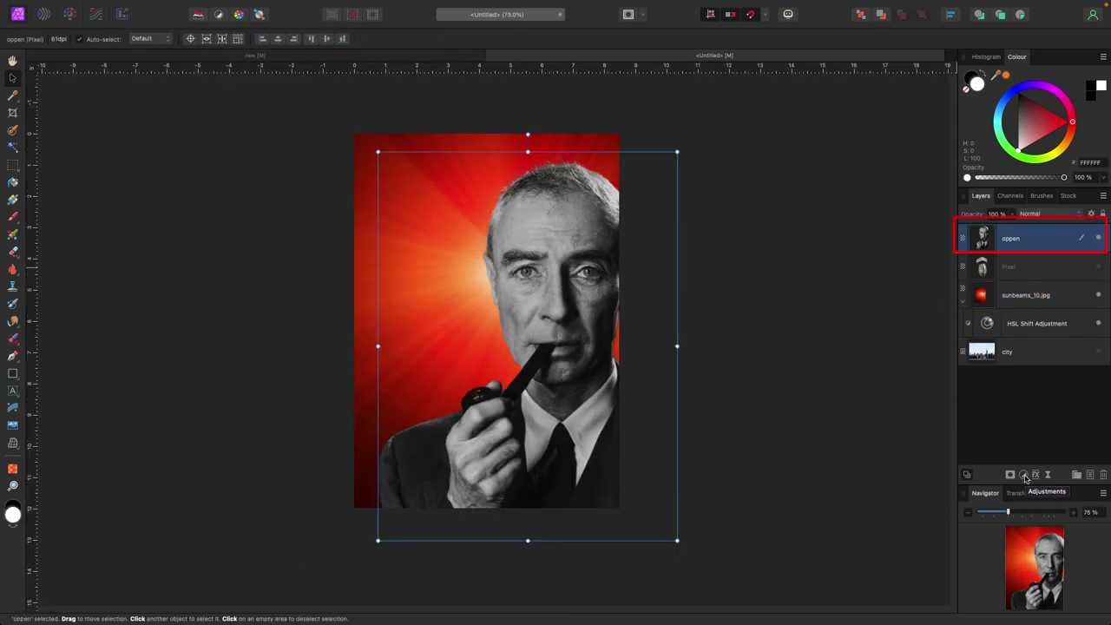
Add a Curves adjustment nested inside the oppen layer and darken it by pulling the curve down to X 0.684, Y 0.521
left_click(1024, 475)
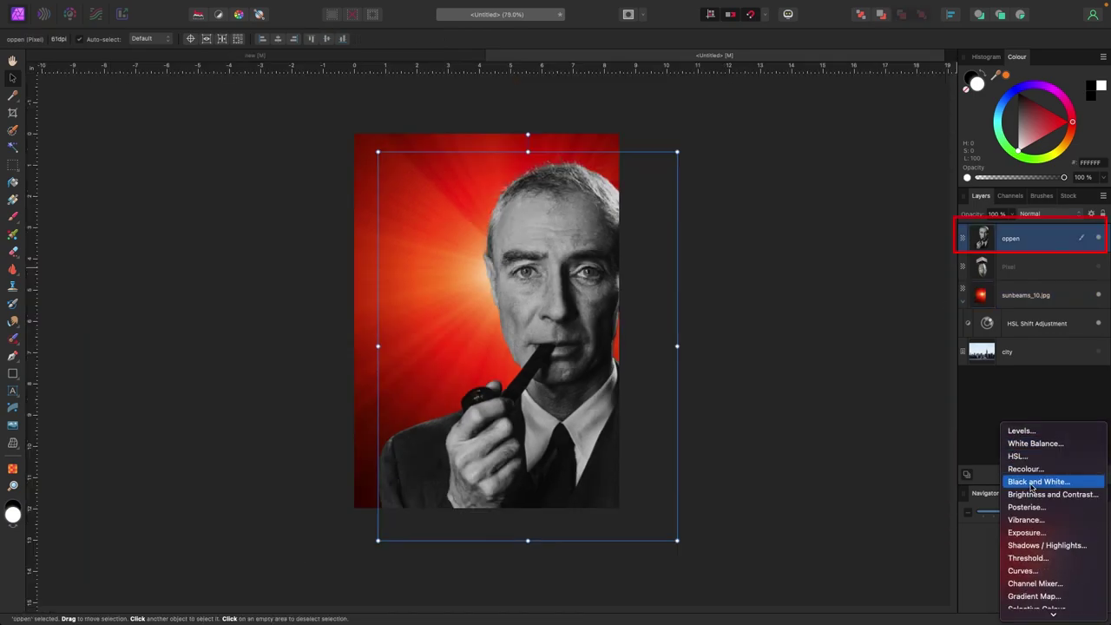
scroll(1038, 473, "down", 3)
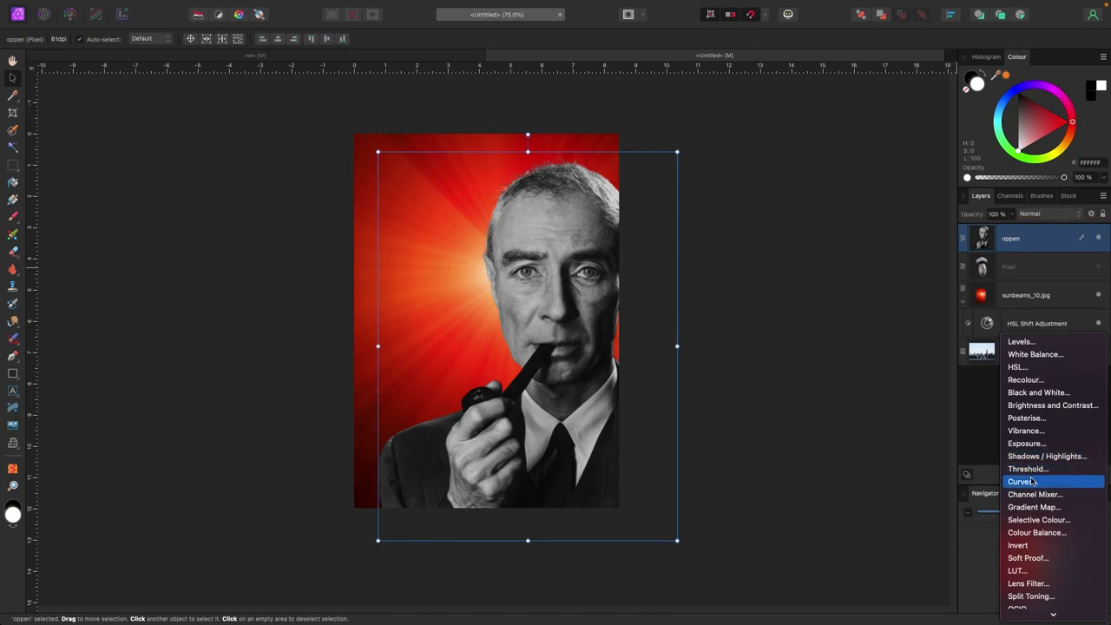
left_click(1033, 481)
left_click_drag(1029, 242, 1027, 267)
left_click_drag(862, 263, 886, 194)
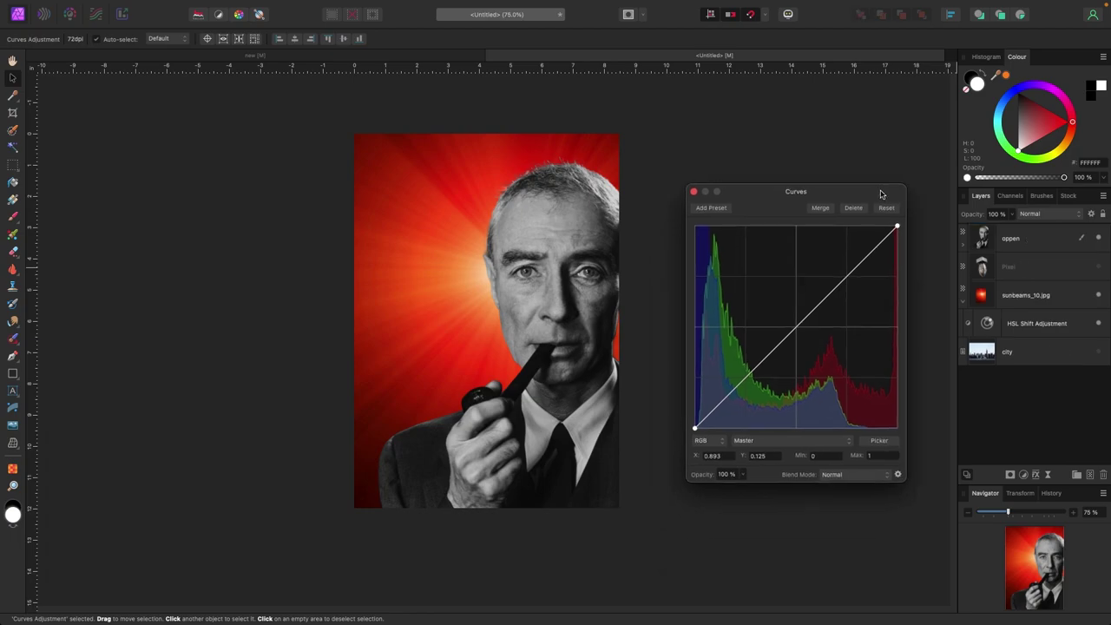
left_click_drag(824, 307, 834, 327)
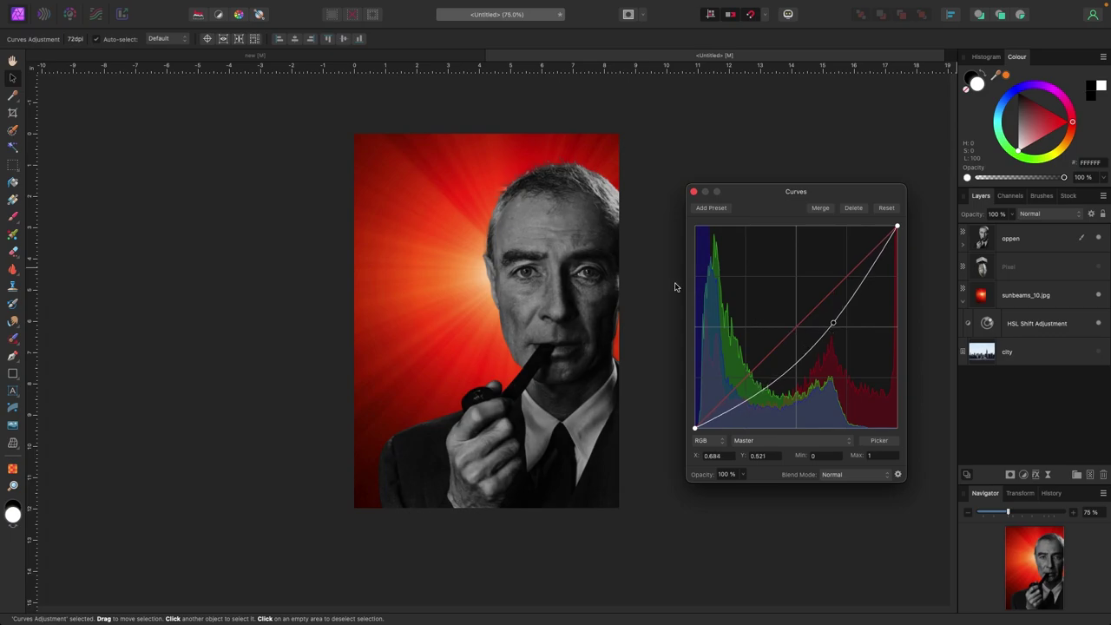
left_click(694, 192)
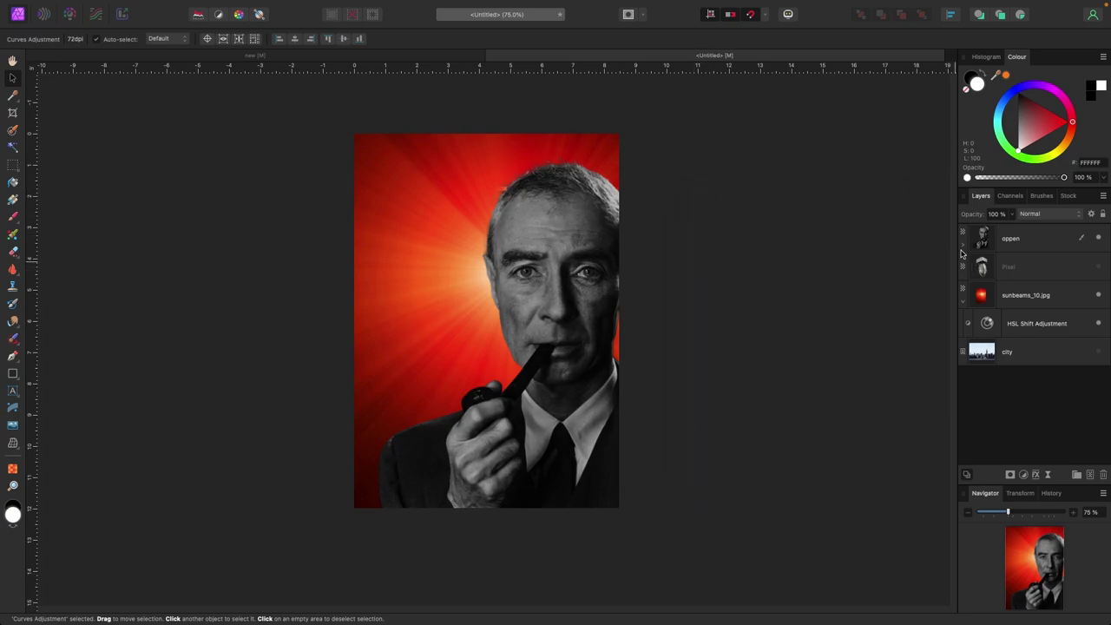
Compare the portrait with and without its Curves adjustment and review the adjustment's curve settings
left_click(962, 246)
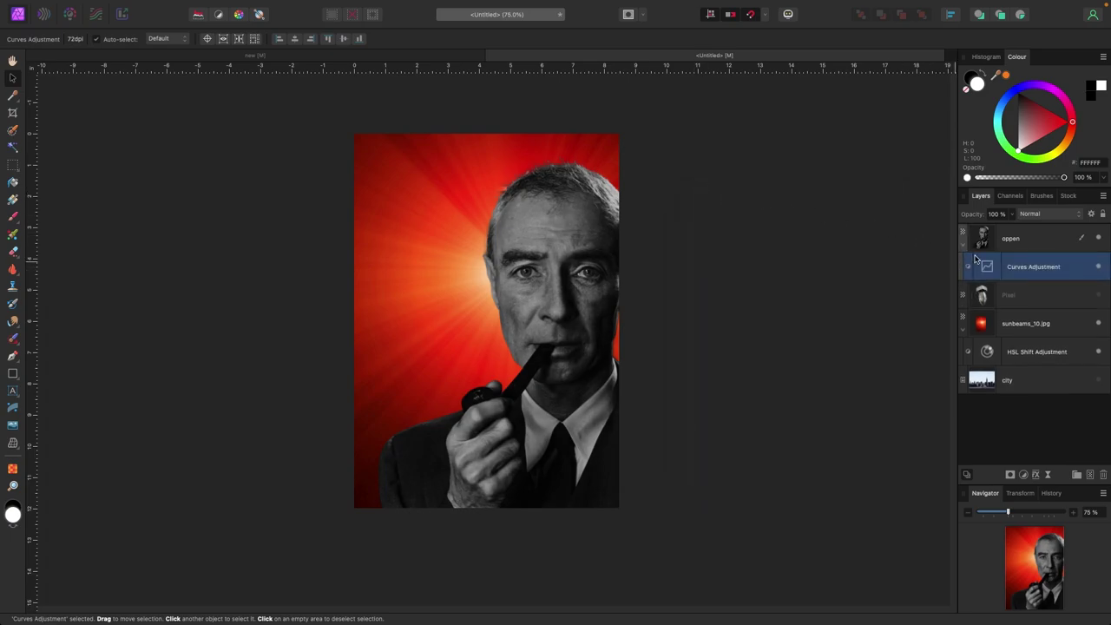
left_click(1099, 268)
left_click(1099, 267)
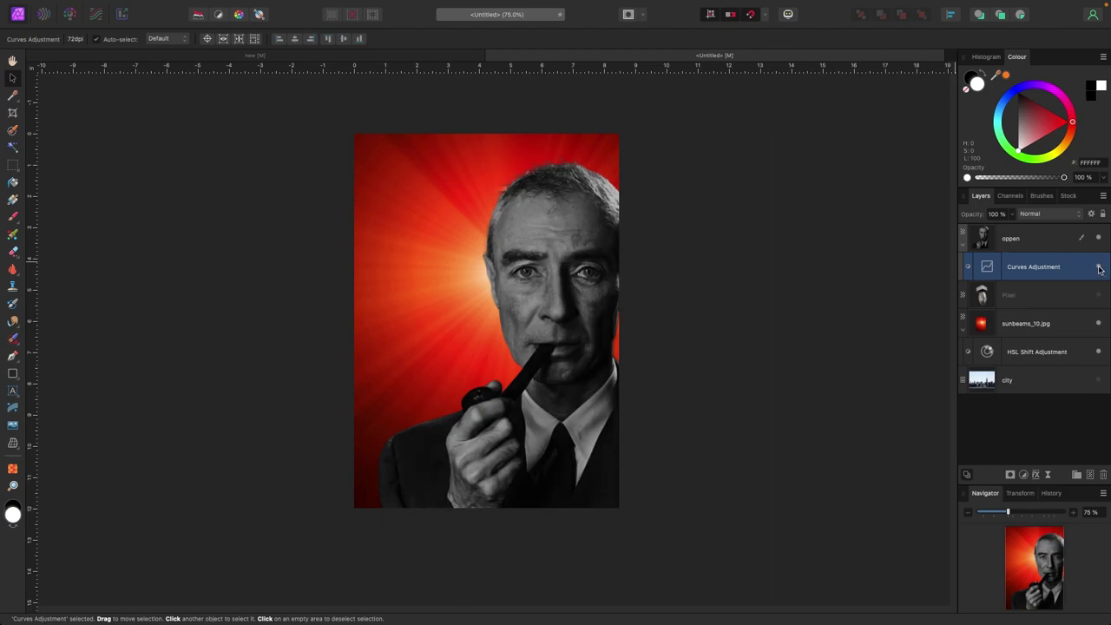
double_click(994, 271)
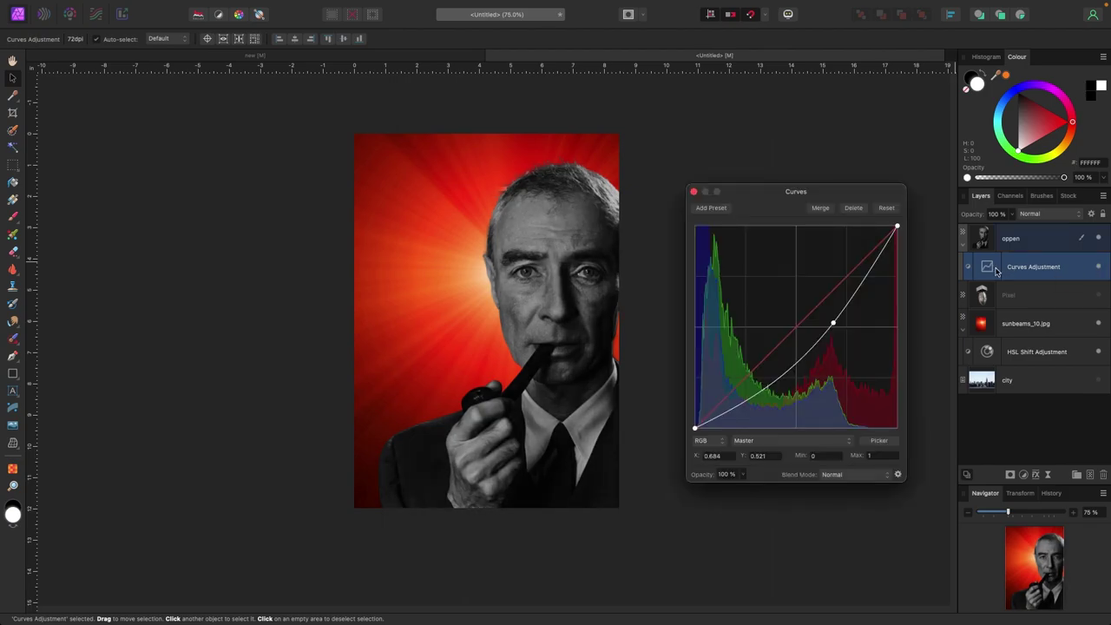
left_click(694, 192)
Paint black on the Curves adjustment along the man's lit side with the 128 Round Light Brush at 68% opacity
key("b")
left_click(1041, 196)
key("x")
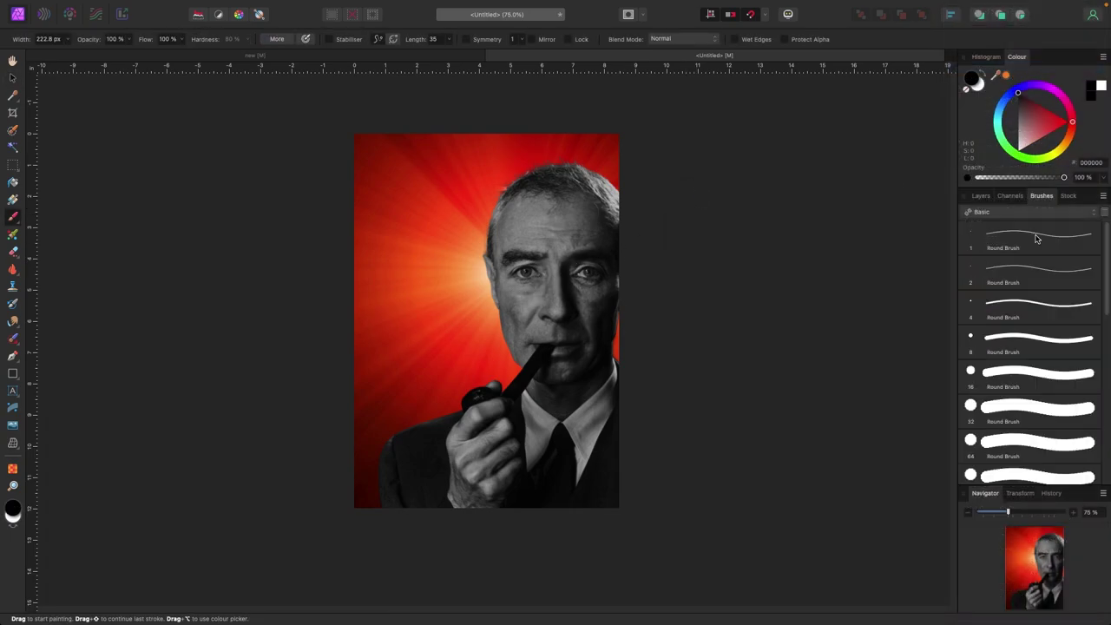
scroll(1033, 347, "down", 10)
left_click(1033, 397)
left_click(128, 39)
left_click_drag(130, 54, 109, 53)
mouse_move(537, 191)
left_mouse_down()
mouse_move(508, 208)
mouse_move(522, 204)
mouse_move(496, 408)
mouse_move(442, 424)
left_mouse_up()
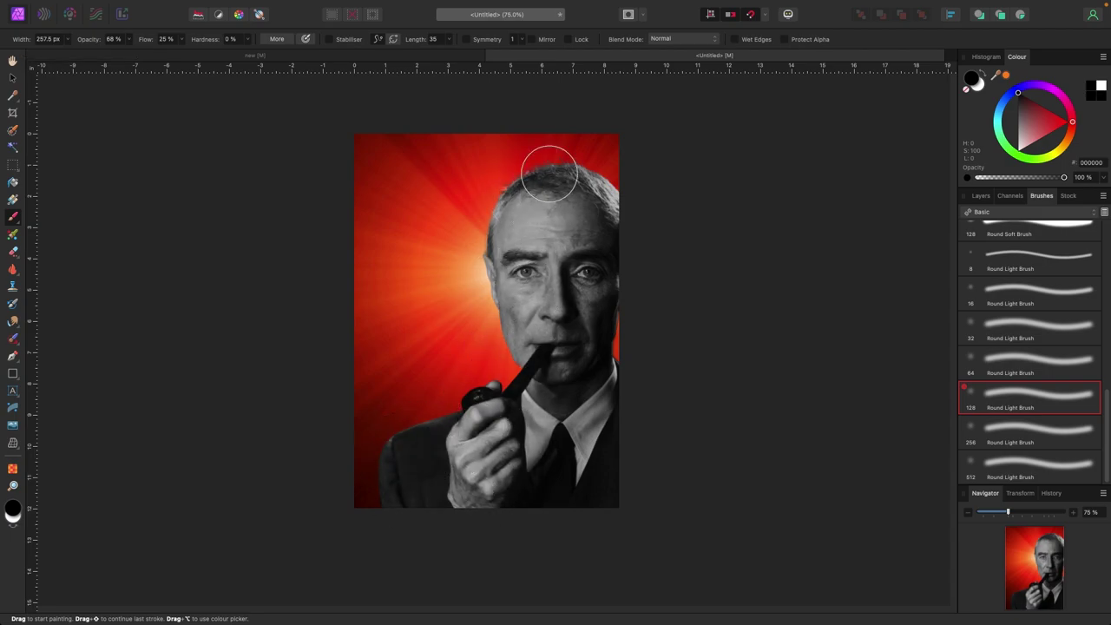
Add a live Clarity filter to the oppen portrait layer
left_click(14, 78)
left_click(737, 165)
left_click(985, 196)
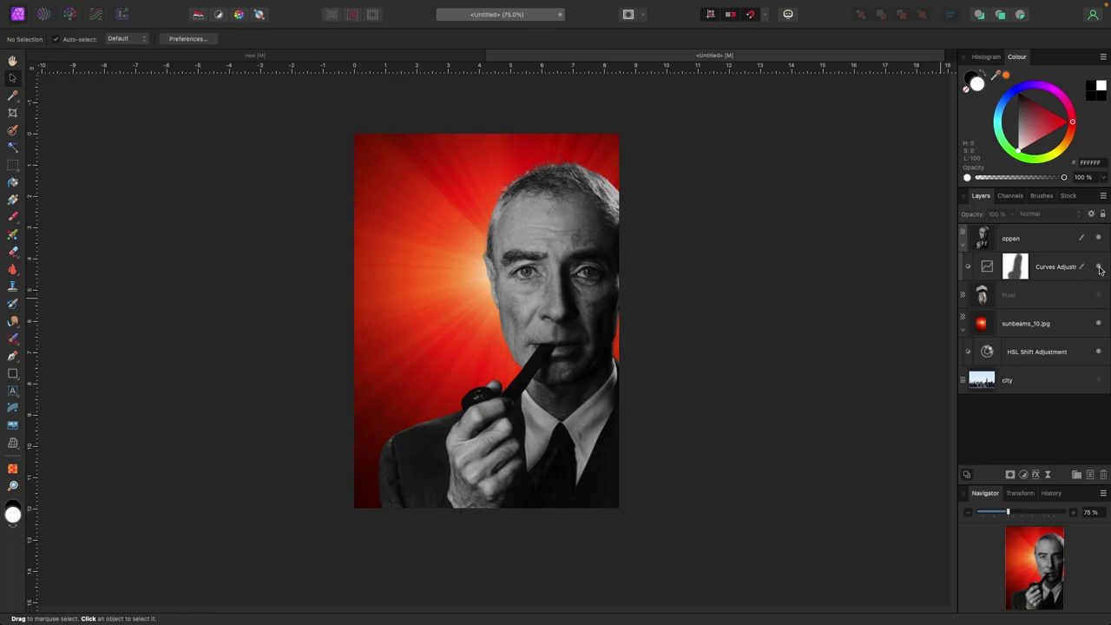
left_click(1033, 240)
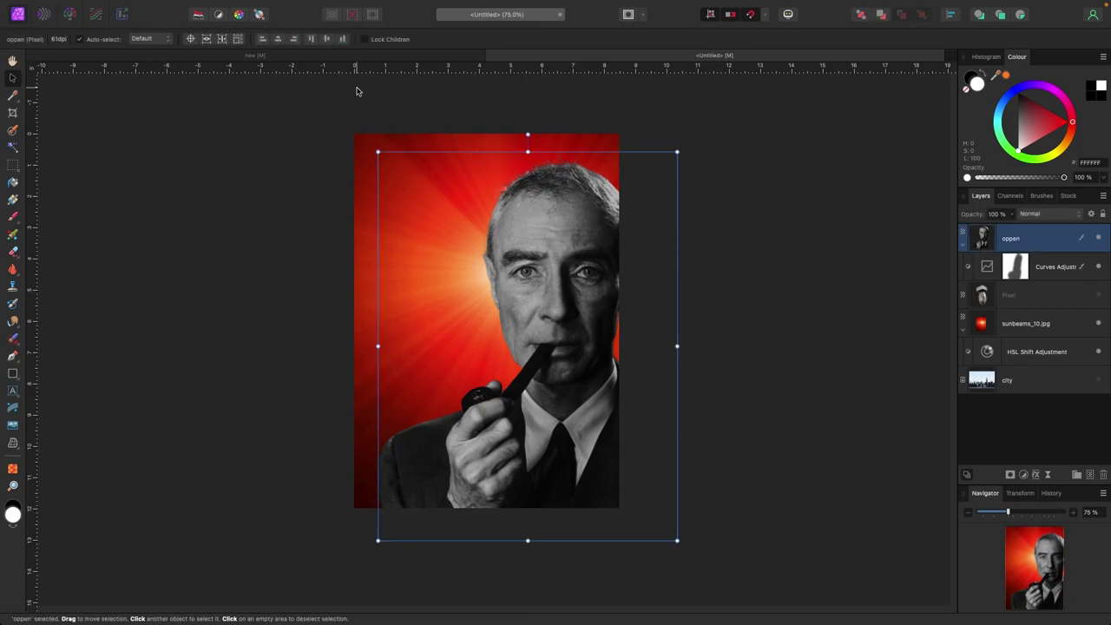
left_click(237, 6)
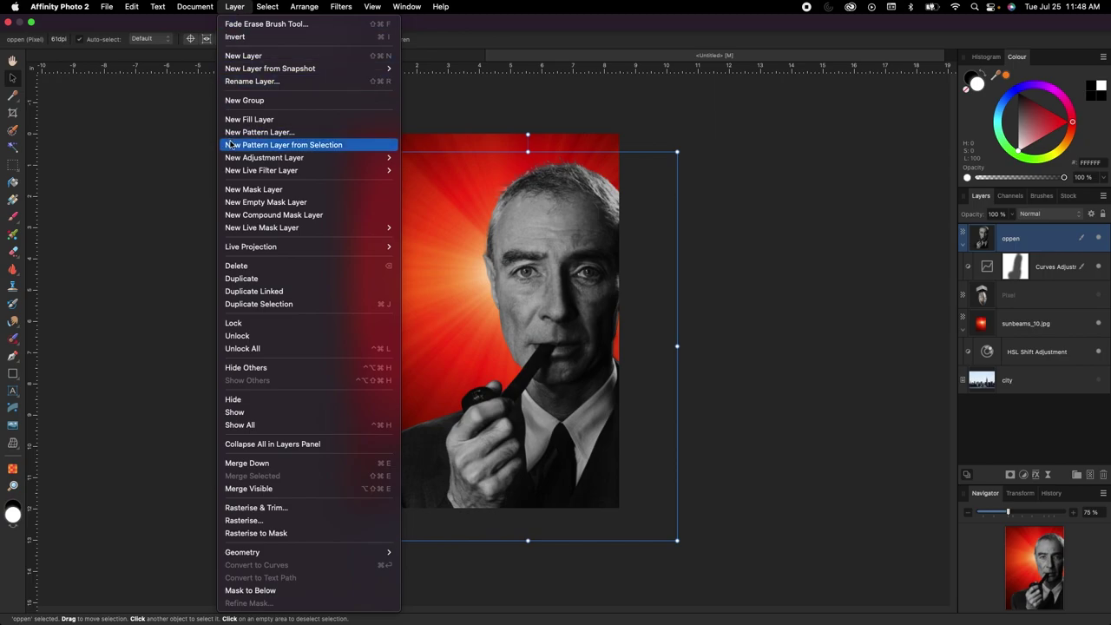
mouse_move(241, 171)
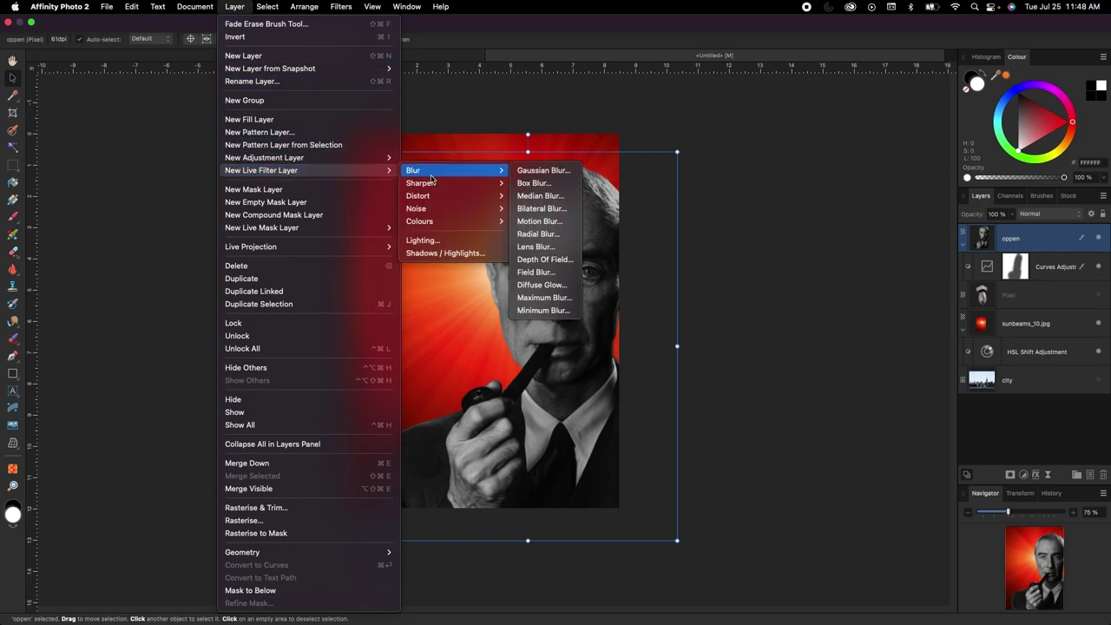
mouse_move(448, 187)
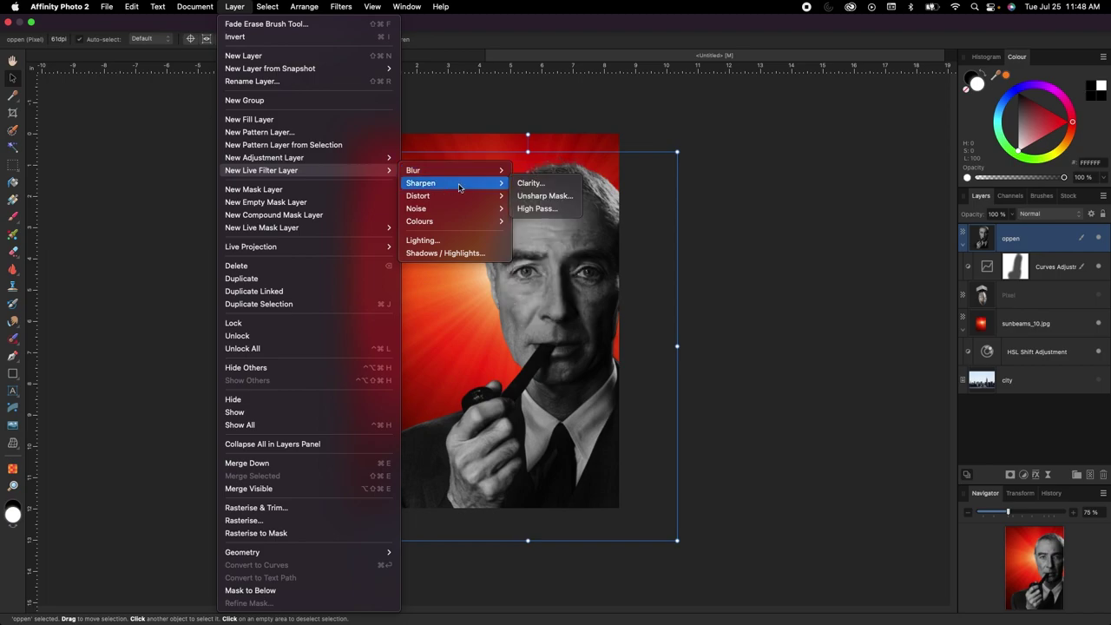
left_click(523, 189)
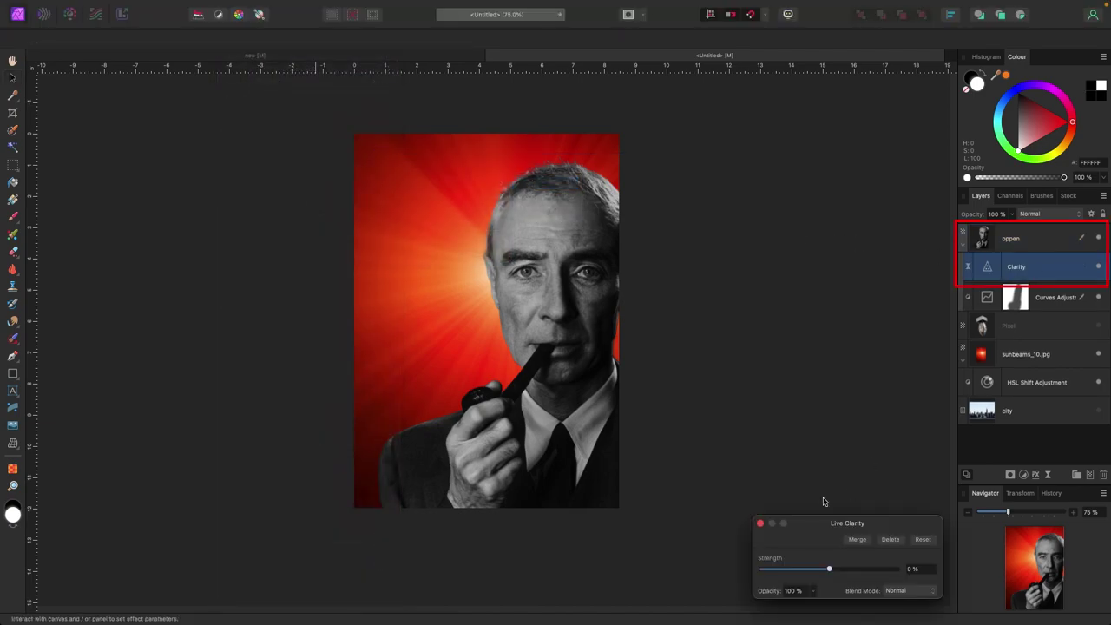
Set the Clarity filter's strength to 100% and close its settings
left_click_drag(826, 519, 702, 253)
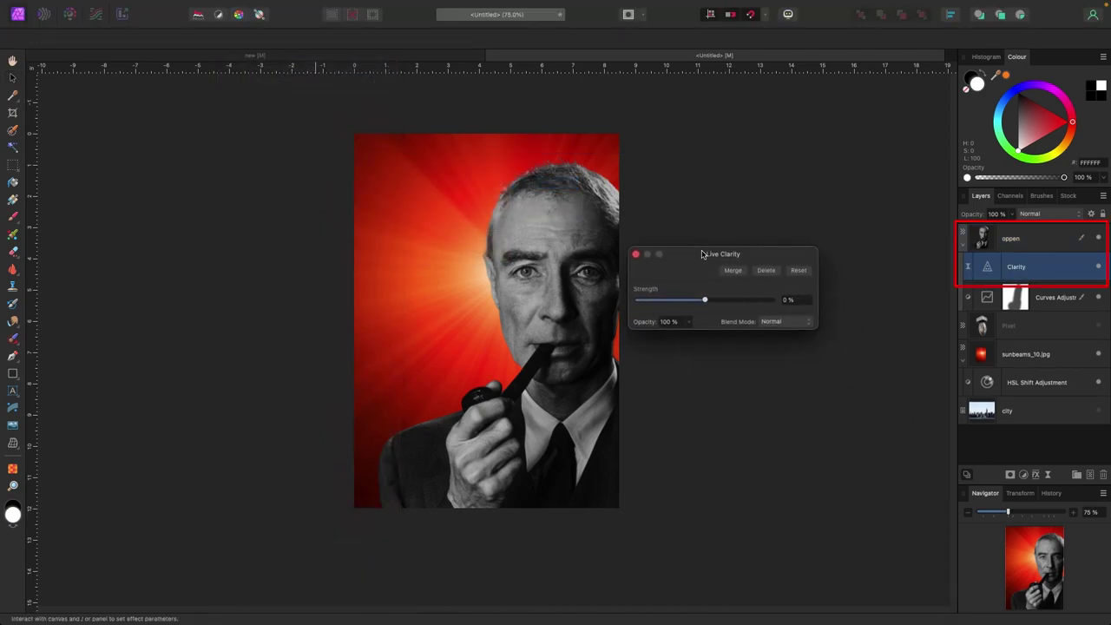
left_click_drag(712, 302, 827, 295)
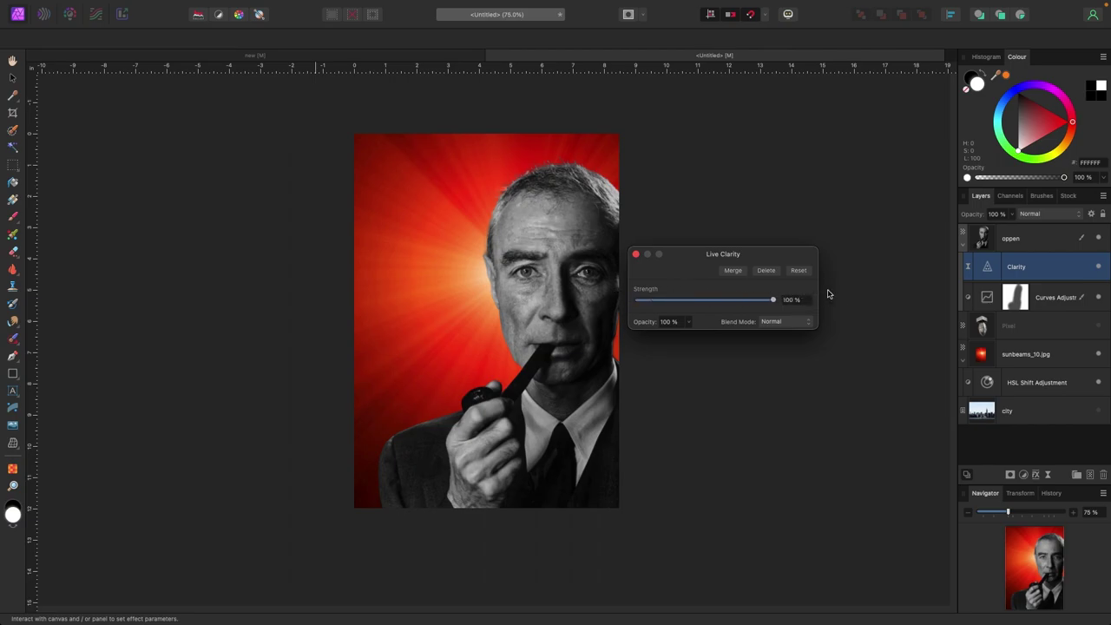
left_click(636, 254)
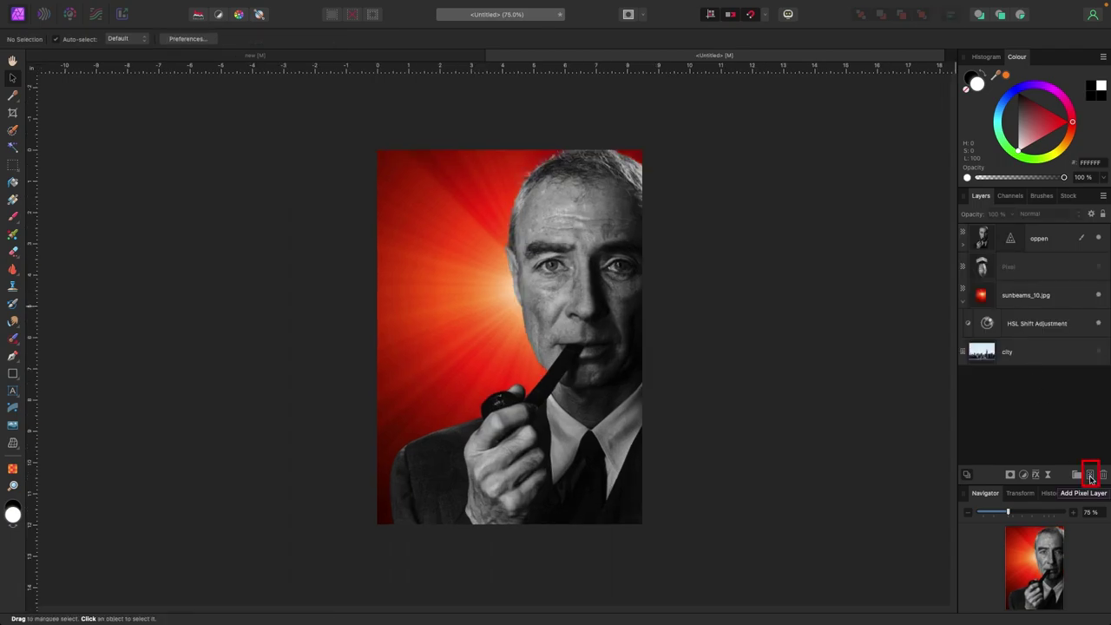
Add a pixel layer above oppen and choose Cloud 029 from 100 Cloud Brushes by xresch, with black as the painting colour
left_click(1091, 477)
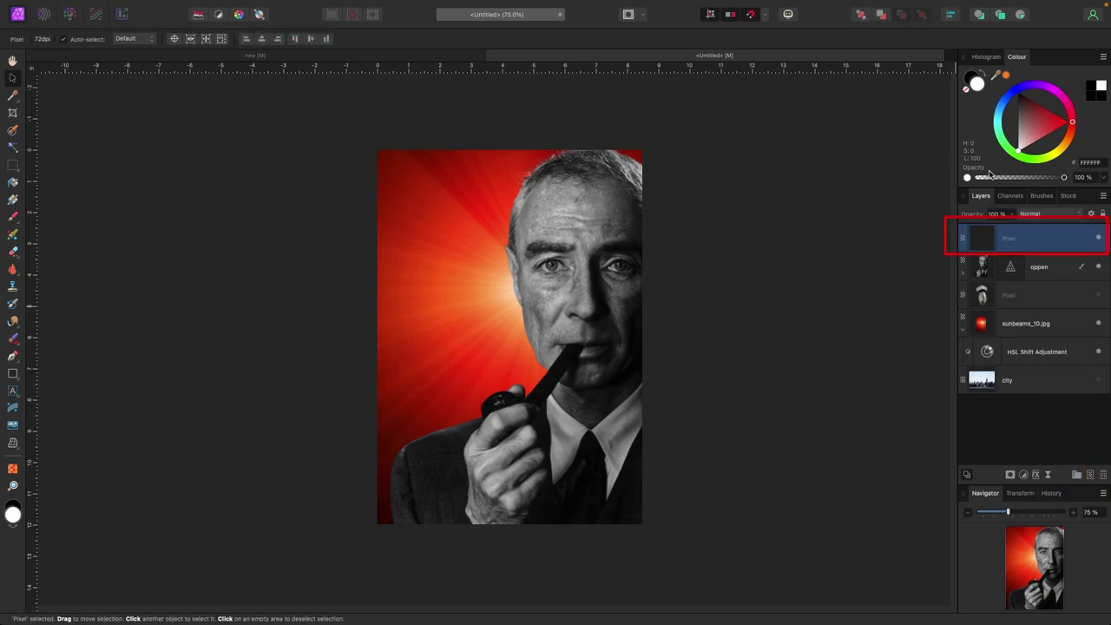
left_click(1041, 198)
left_click(1034, 212)
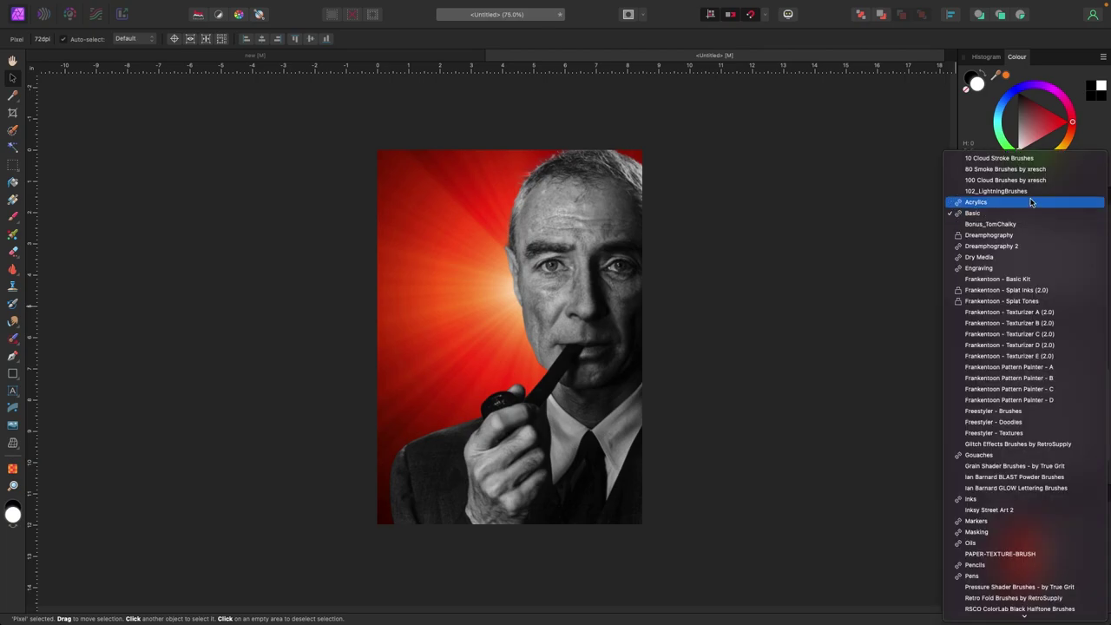
left_click(1027, 180)
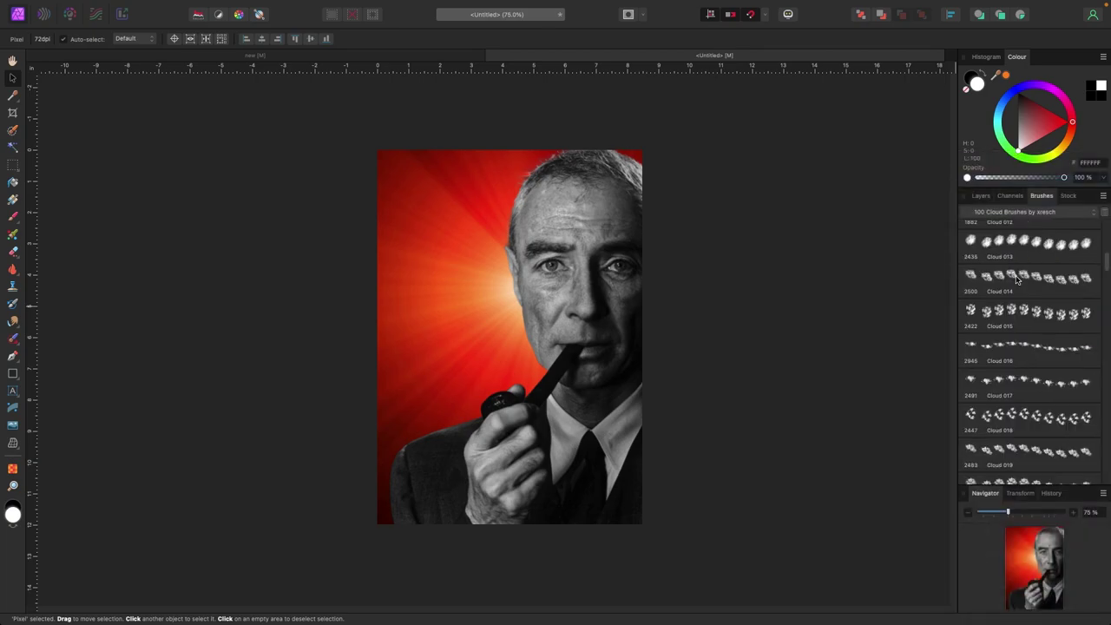
scroll(1043, 334, "up", 2)
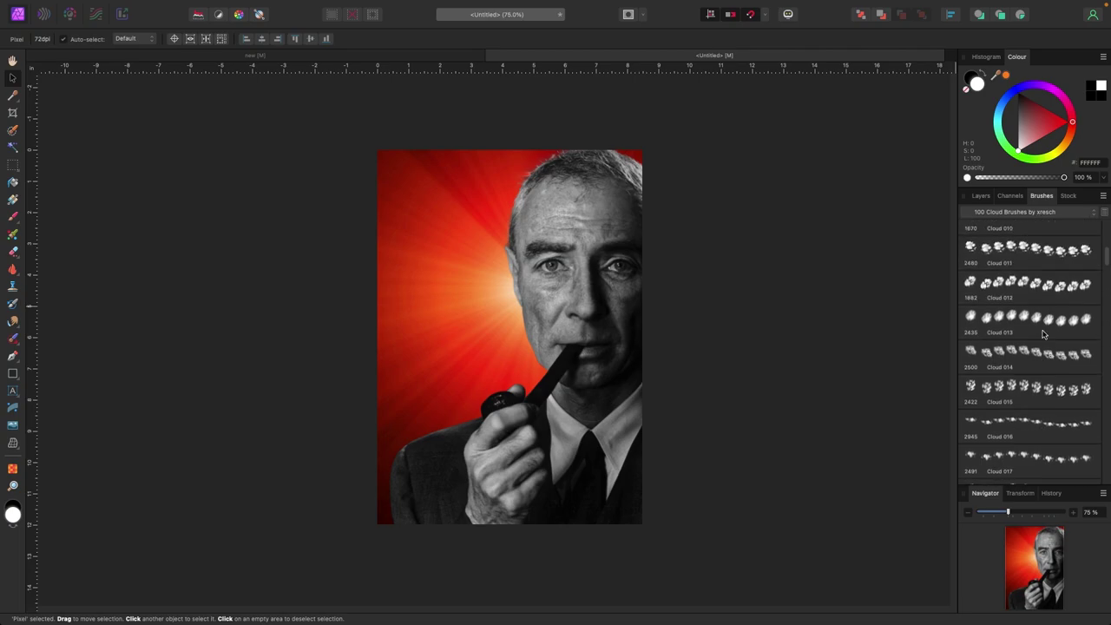
scroll(1043, 334, "down", 10)
left_click(1038, 464)
key("b")
key("x")
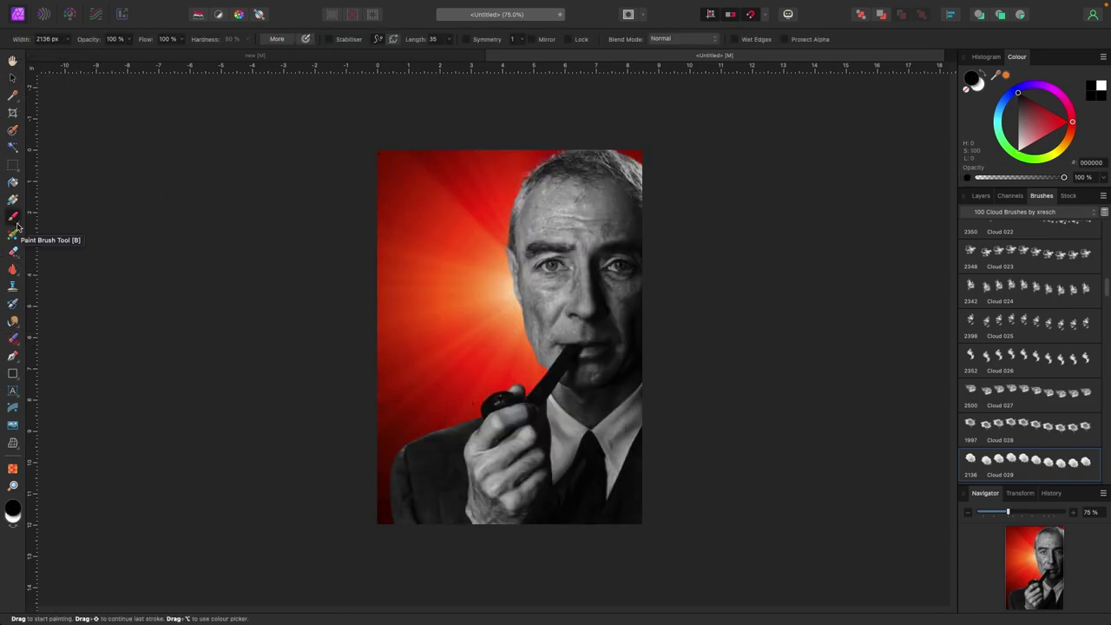
Activate the Paint Brush Tool and shrink the Cloud 029 brush to about 304 px wide
left_click(17, 225)
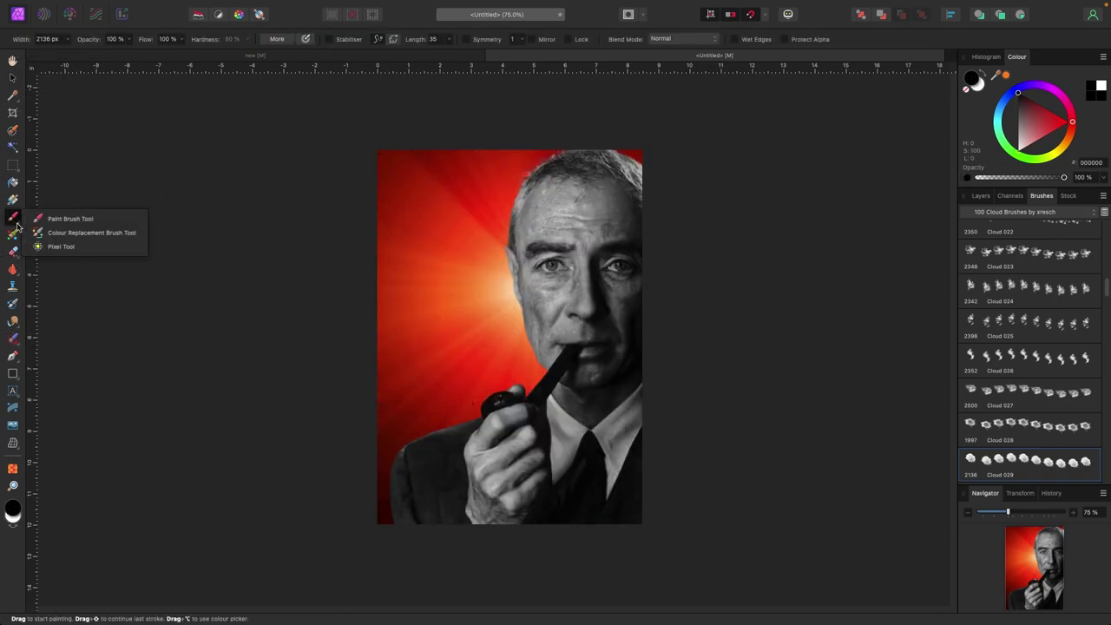
left_click(91, 223)
left_click_drag(335, 259, 169, 259)
key("bracketleft")
key("bracketleft")
key("bracketleft")
key("bracketleft")
key("bracketleft")
key("bracketleft")
key("bracketleft")
key("bracketleft")
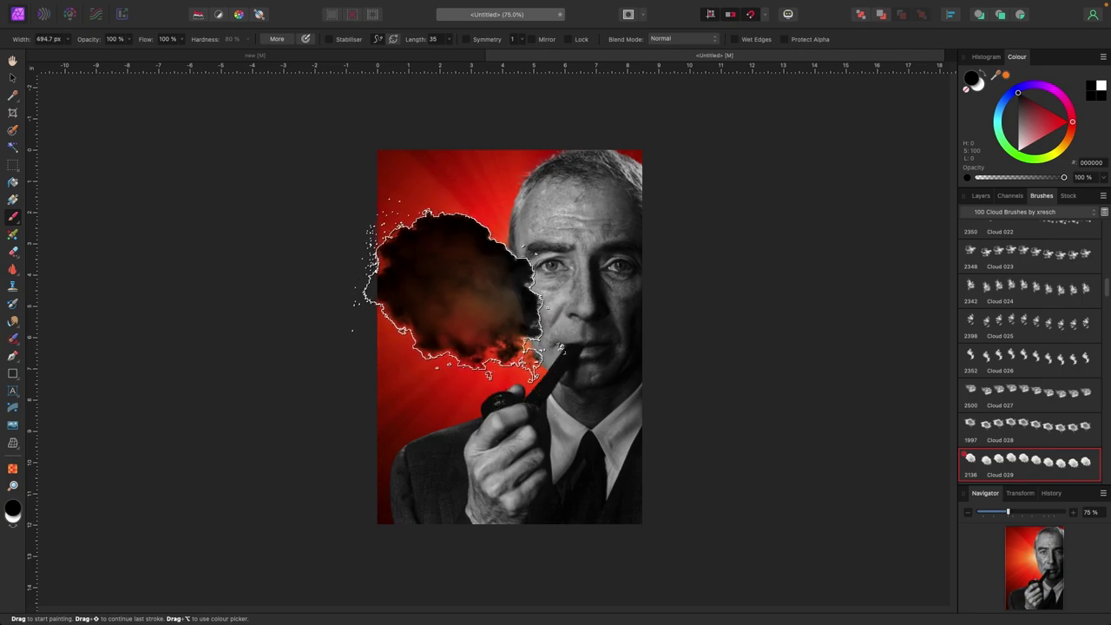
Try a black cloud stamp and a light grey D3D3D3 one over the glow beside the face, undoing each
left_click(462, 311)
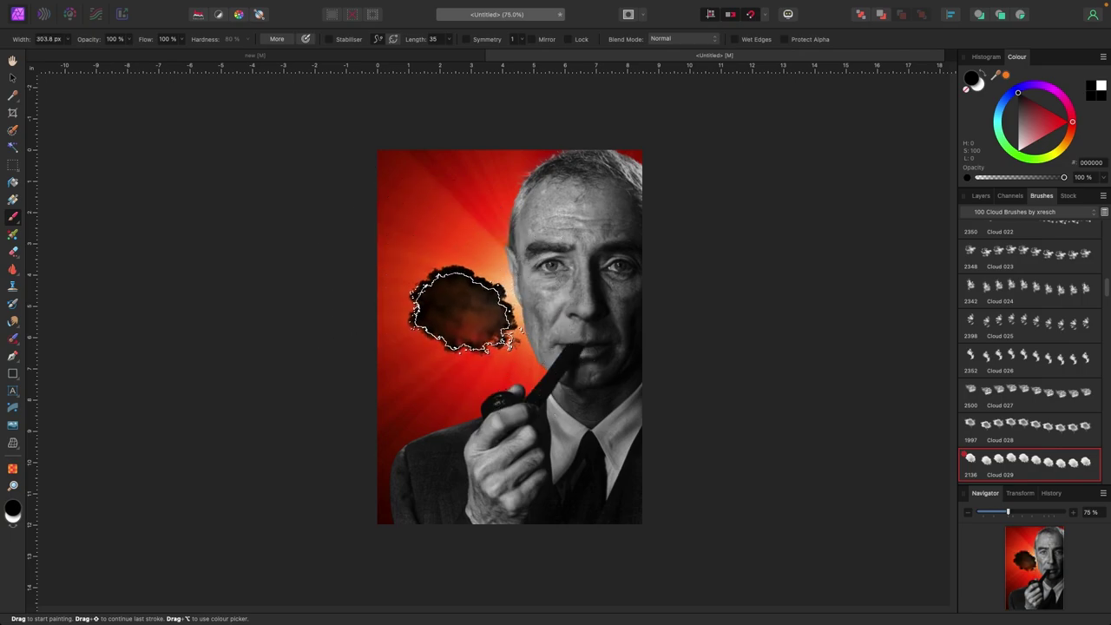
key("super+z")
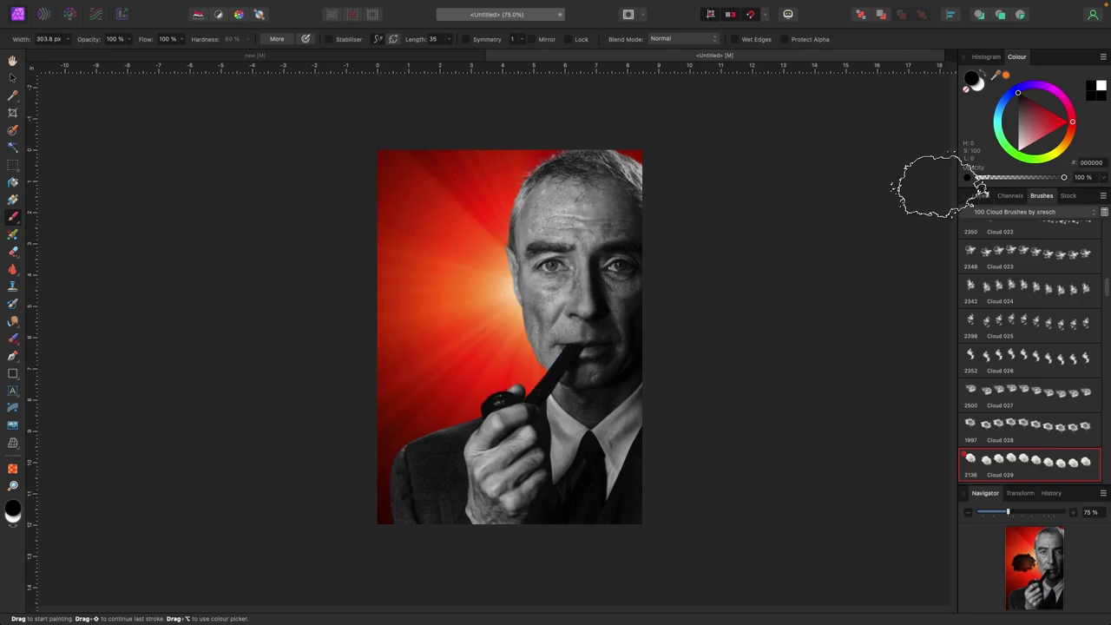
left_click(1014, 143)
left_click(450, 316)
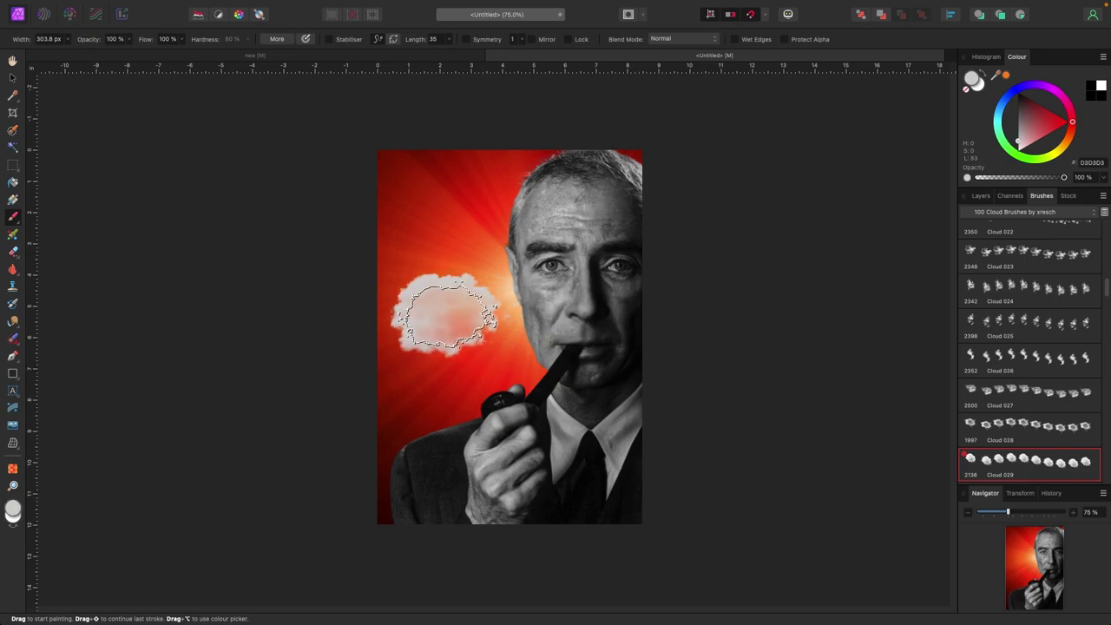
key("super+z")
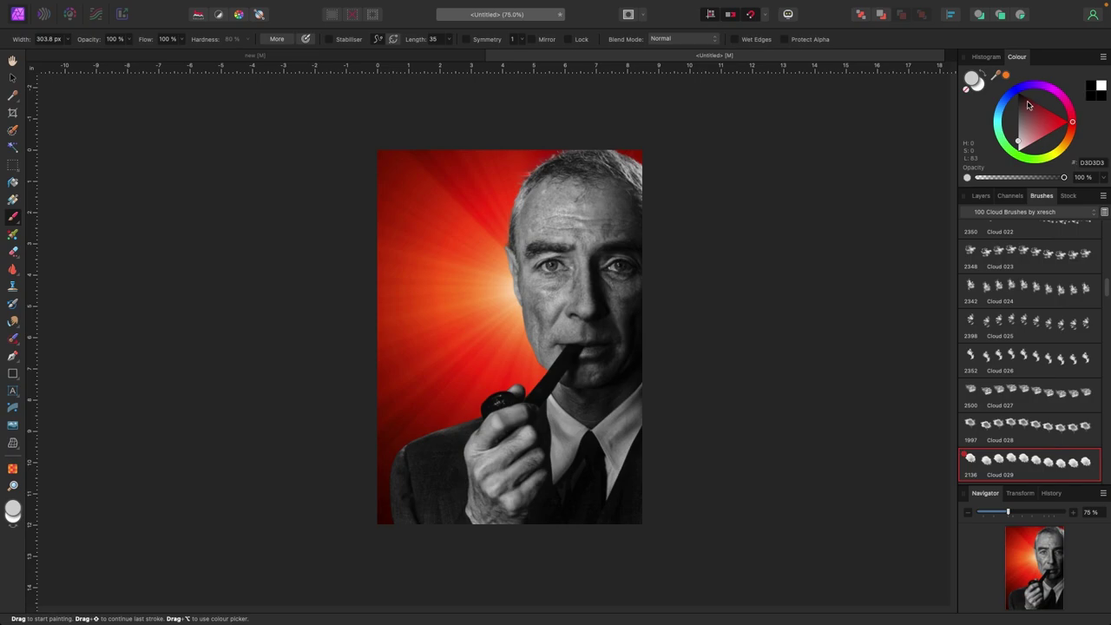
Sample the peach glow FFC58F as the brush colour and try cloud stamps beside the face at slightly different sizes
left_click_drag(1007, 77, 511, 300)
left_click(1006, 74)
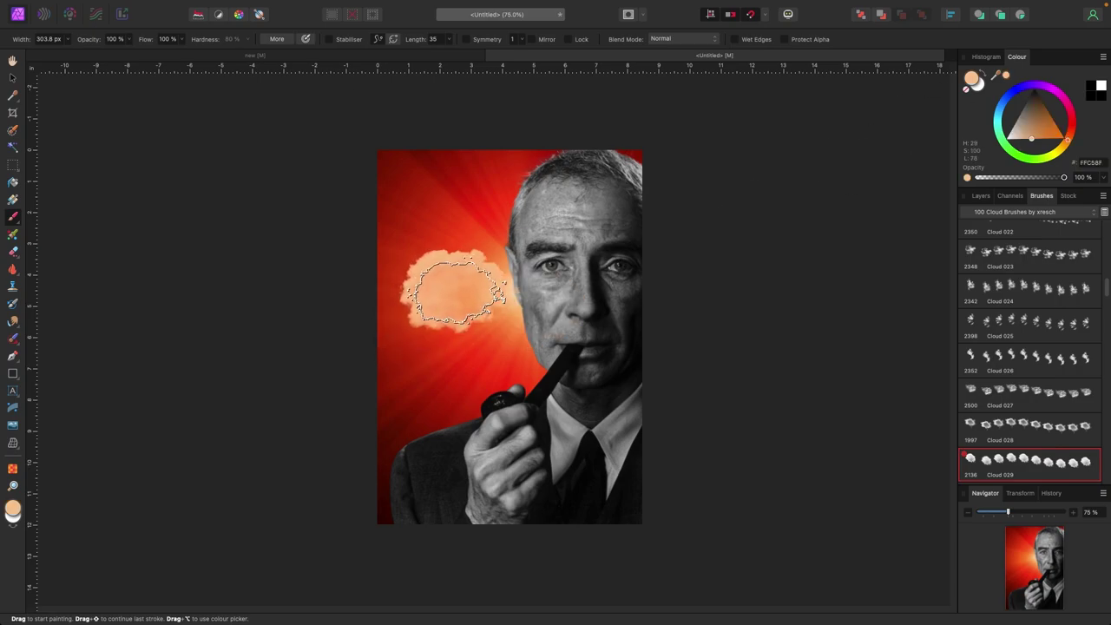
left_click(444, 305)
left_click_drag(445, 305, 446, 307)
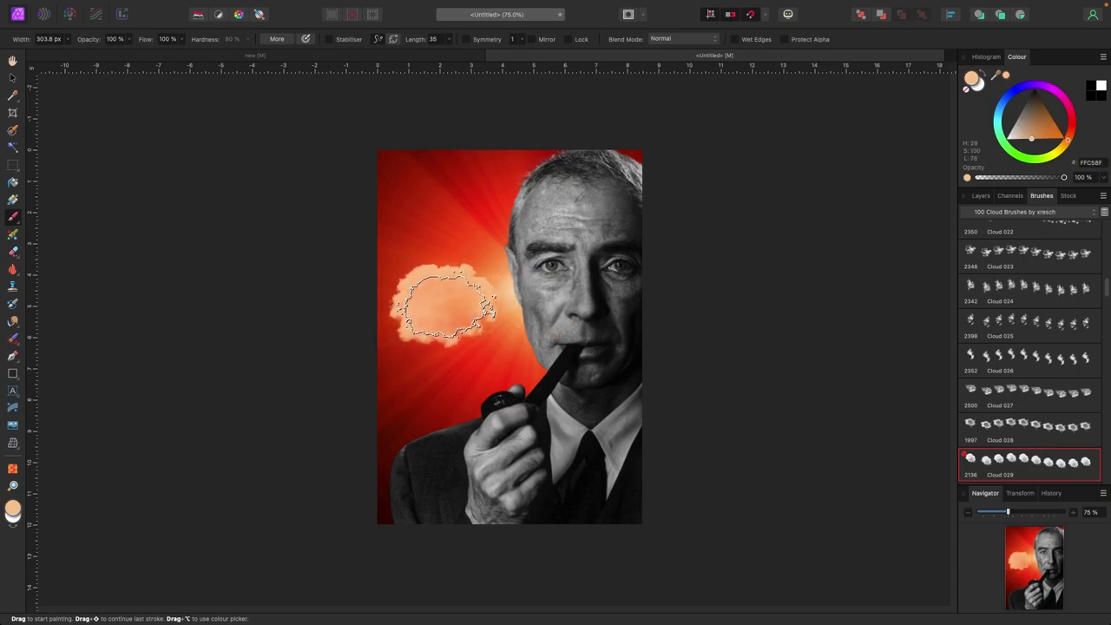
key("bracketright")
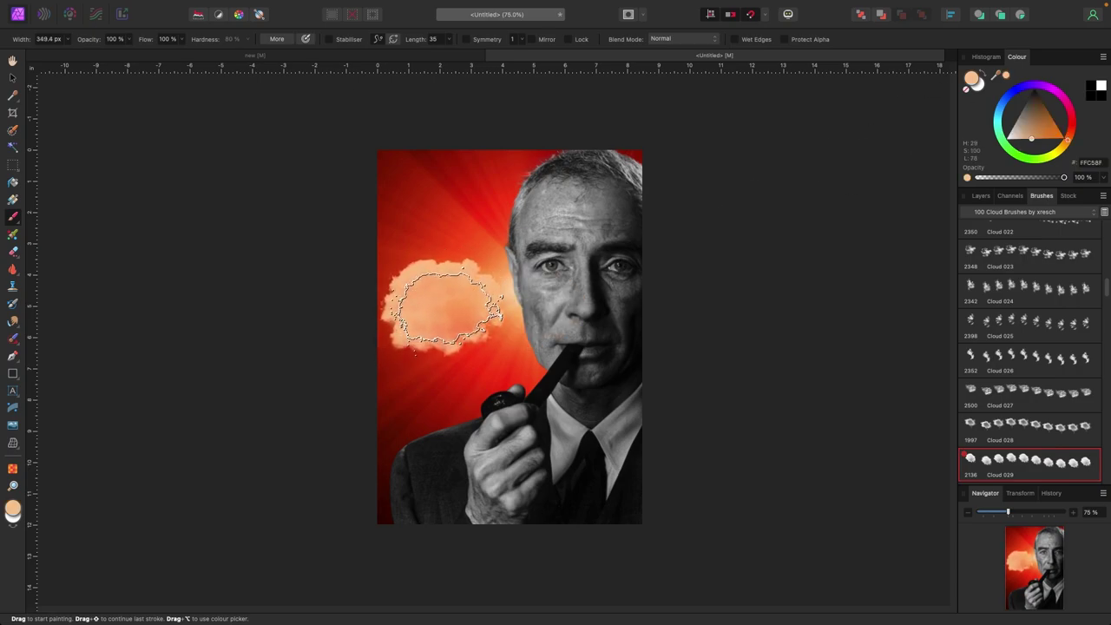
key("bracketleft")
left_click(445, 307)
key("super+z")
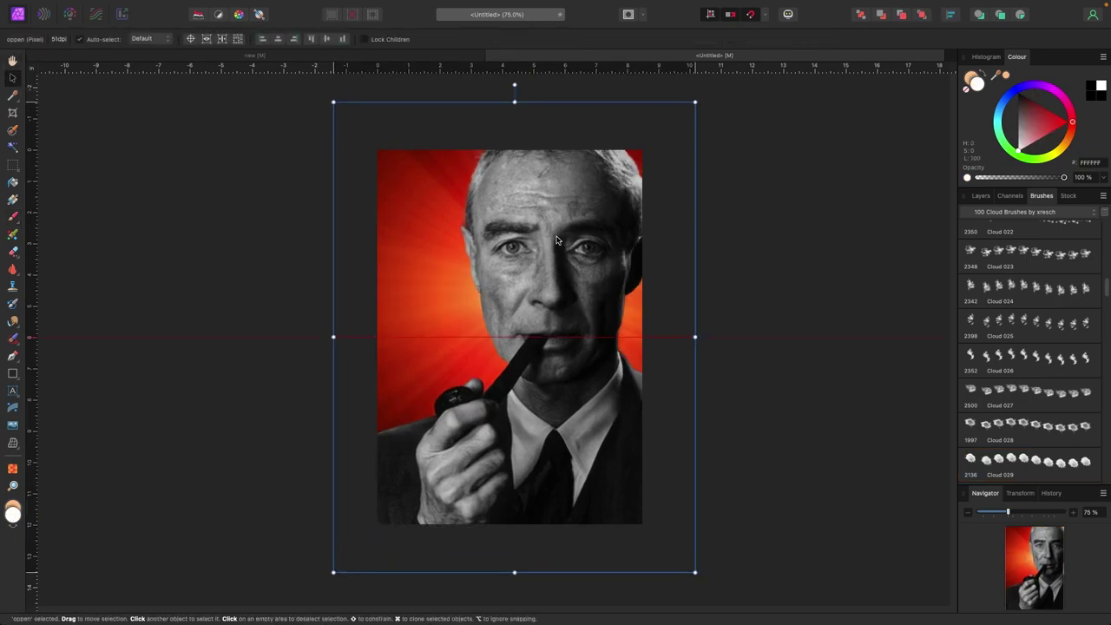
Enlarge and reposition the oppen portrait so the suit reaches both side edges while the glow stays beside the face
mouse_move(650, 169)
left_mouse_down()
mouse_move(695, 168)
mouse_move(659, 187)
mouse_move(665, 174)
left_mouse_up()
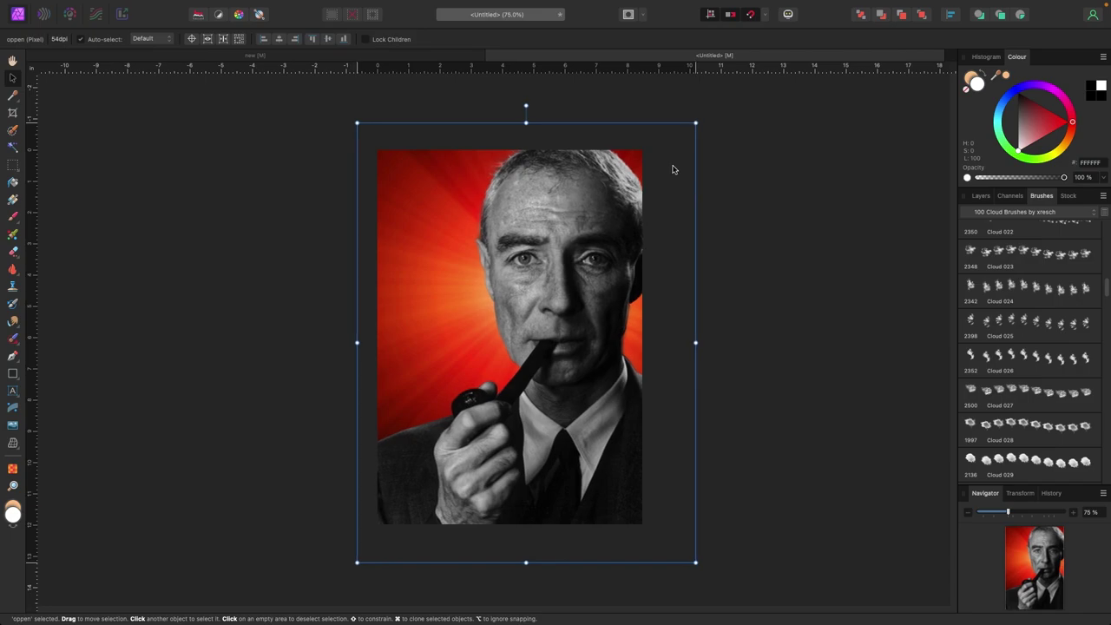
left_click_drag(634, 196, 643, 197)
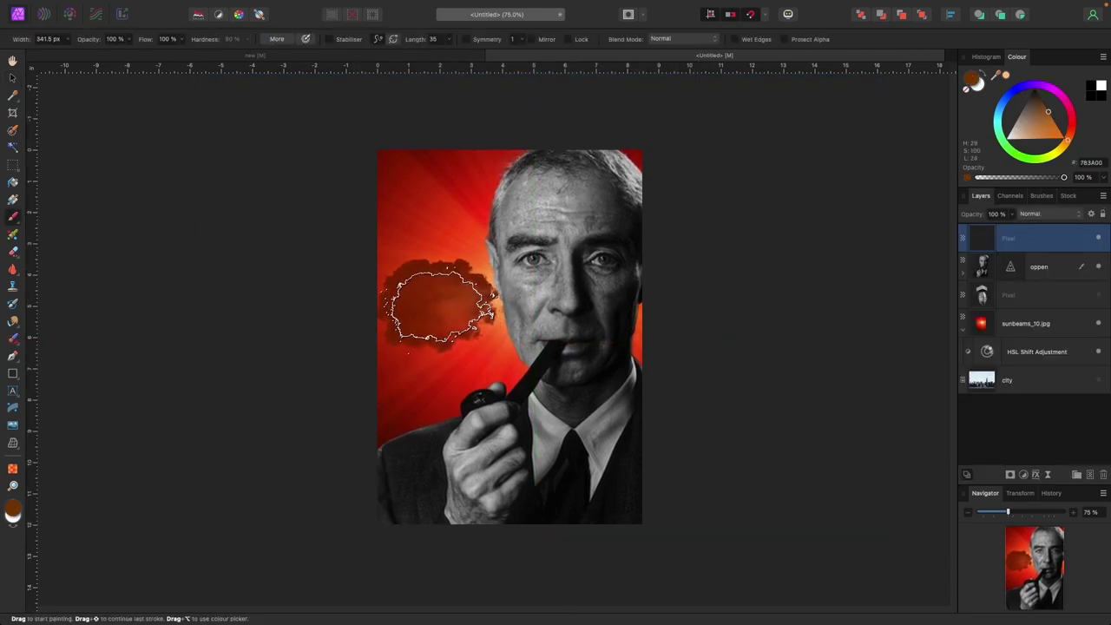
key("v")
left_click(686, 521)
left_click_drag(706, 563, 746, 615)
left_click_drag(675, 532, 640, 488)
left_click_drag(711, 571, 667, 511)
left_click_drag(620, 481, 648, 530)
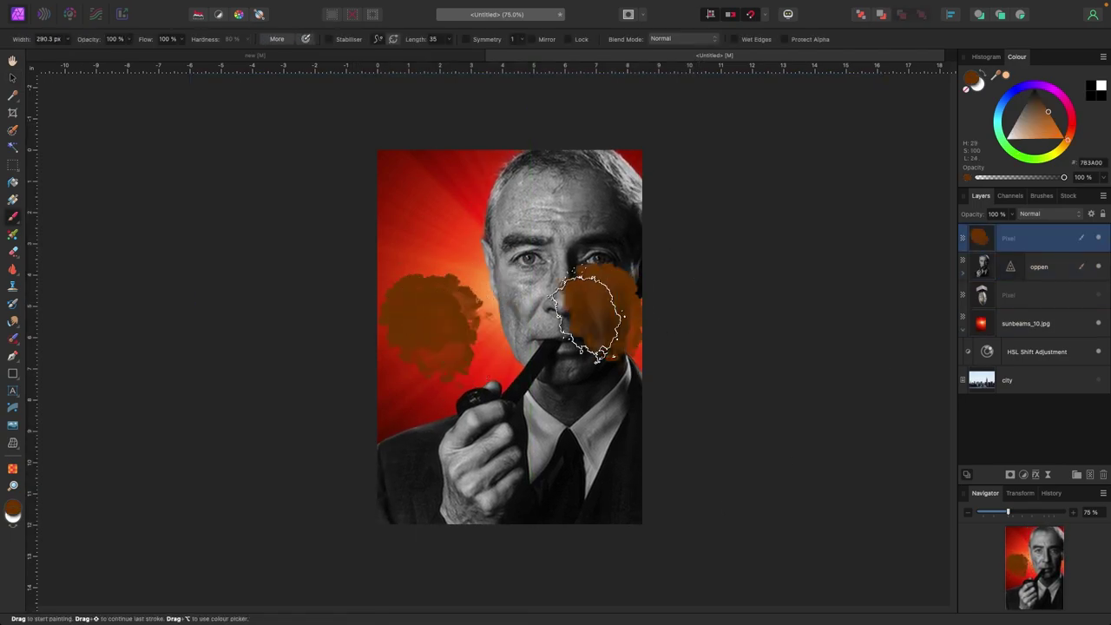
Paint dark brown smoke rising from the pipe bowl with the Cloud 061 brush, and deselect the layer
left_click(1041, 196)
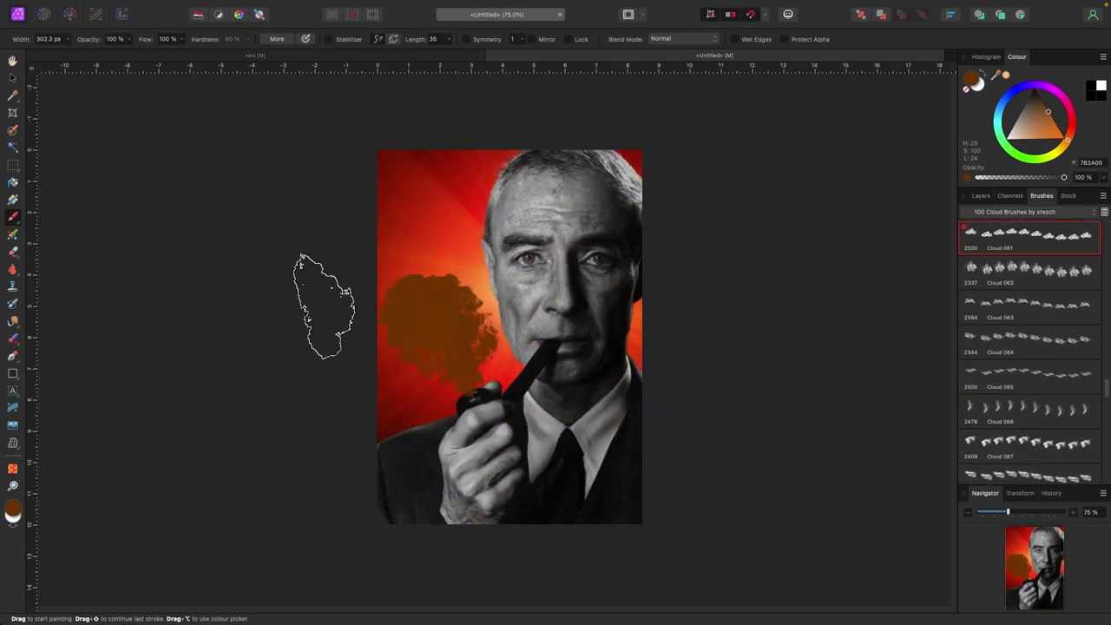
key("v")
left_click(144, 273)
left_click(981, 197)
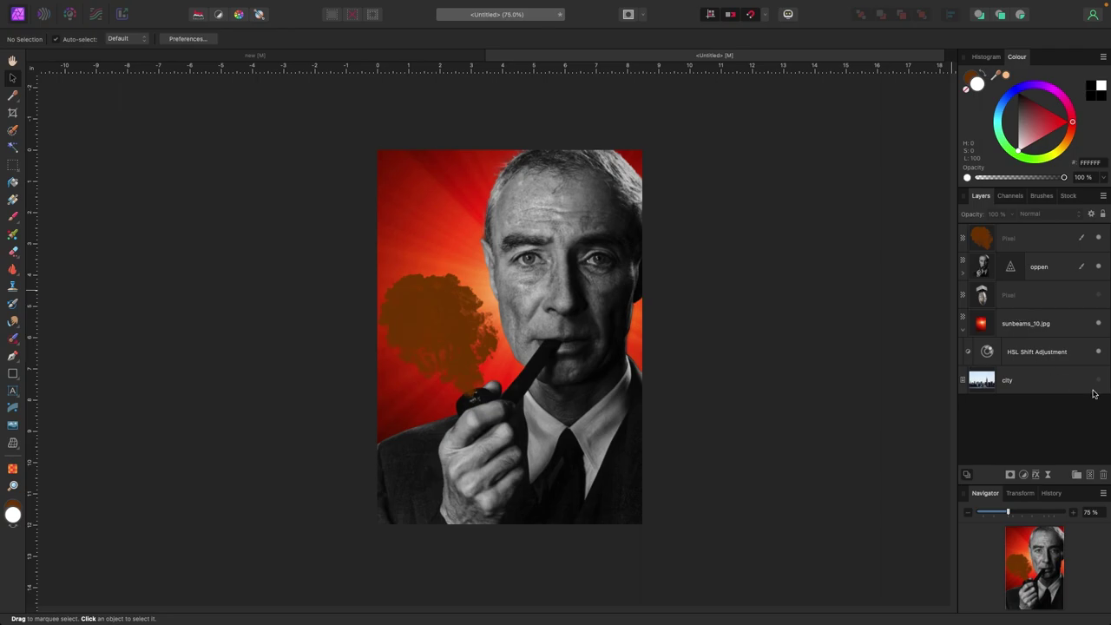
Move the city layer to the top of the stack, show it, and enlarge the skyline photo to span the poster's full width
left_click_drag(1032, 388, 1031, 235)
left_click(540, 316)
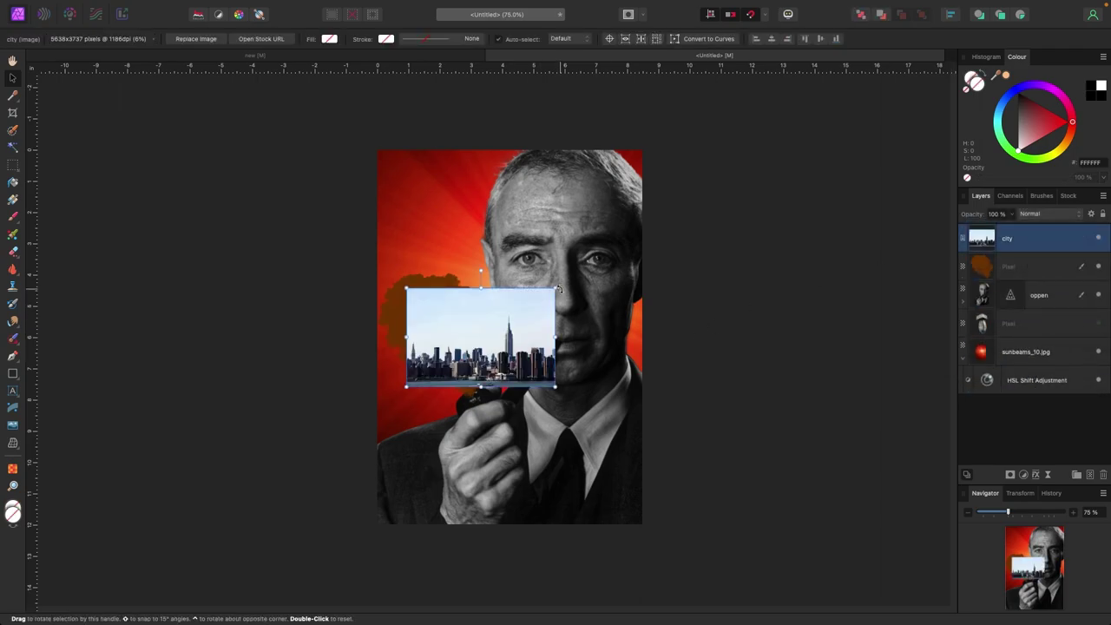
left_click_drag(565, 281, 648, 228)
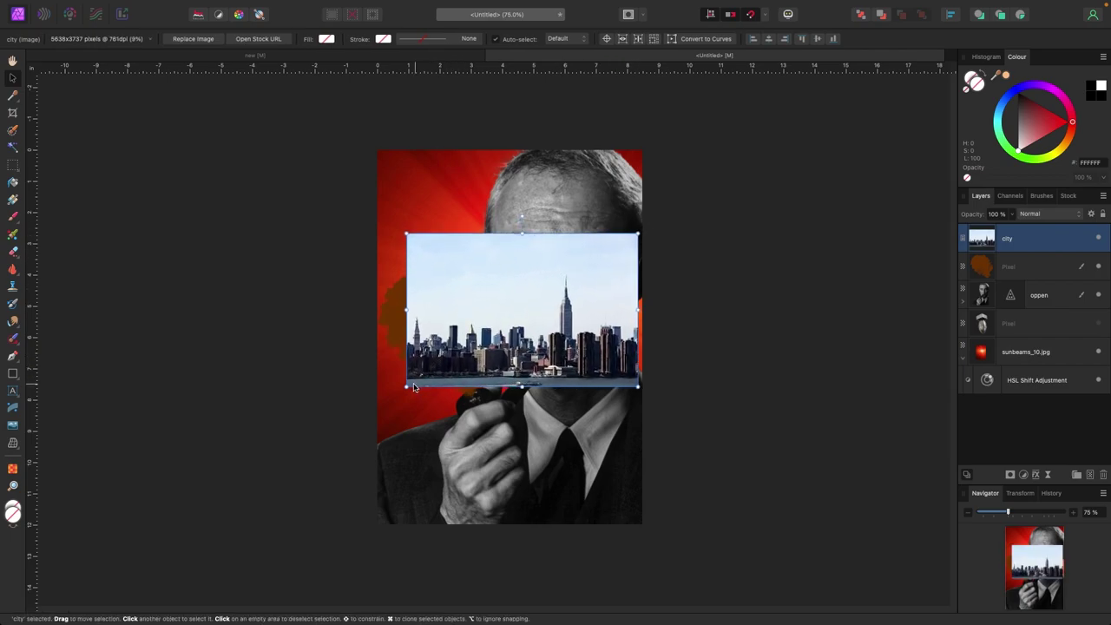
left_click_drag(407, 387, 377, 405)
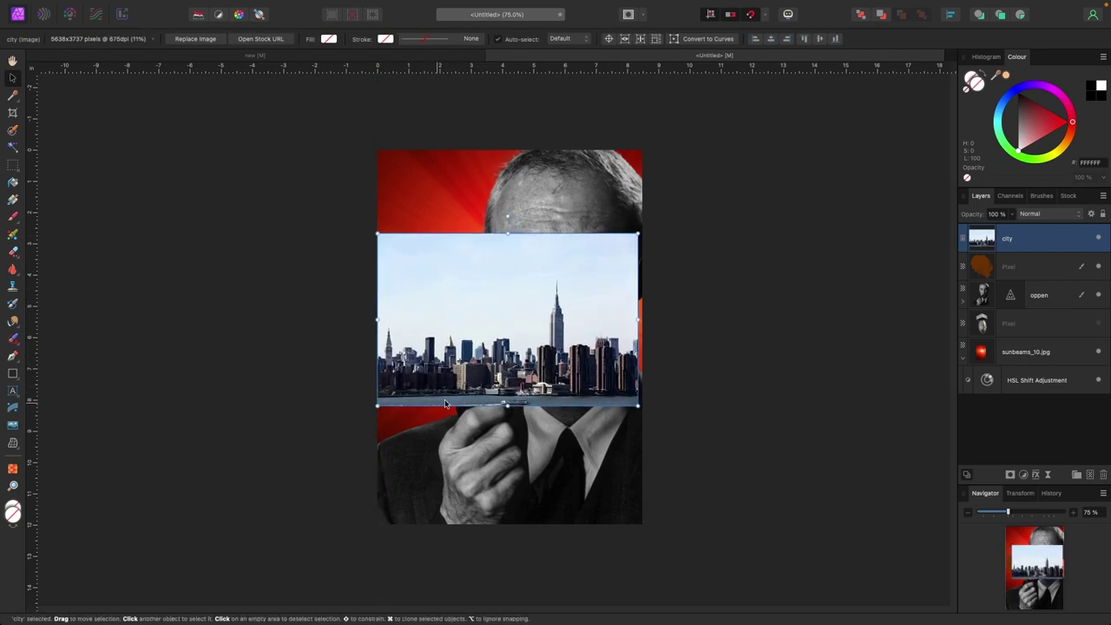
left_click_drag(512, 369, 514, 379)
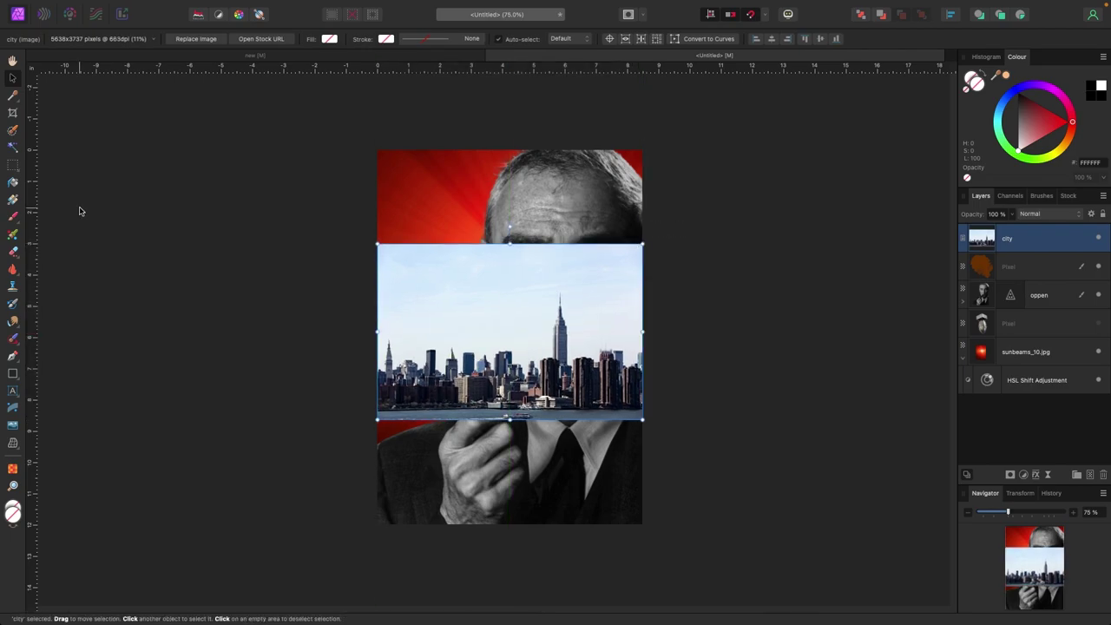
Select the city buildings, check the refined edges on a white matte, and output the cut-out to a new layer
left_click(13, 131)
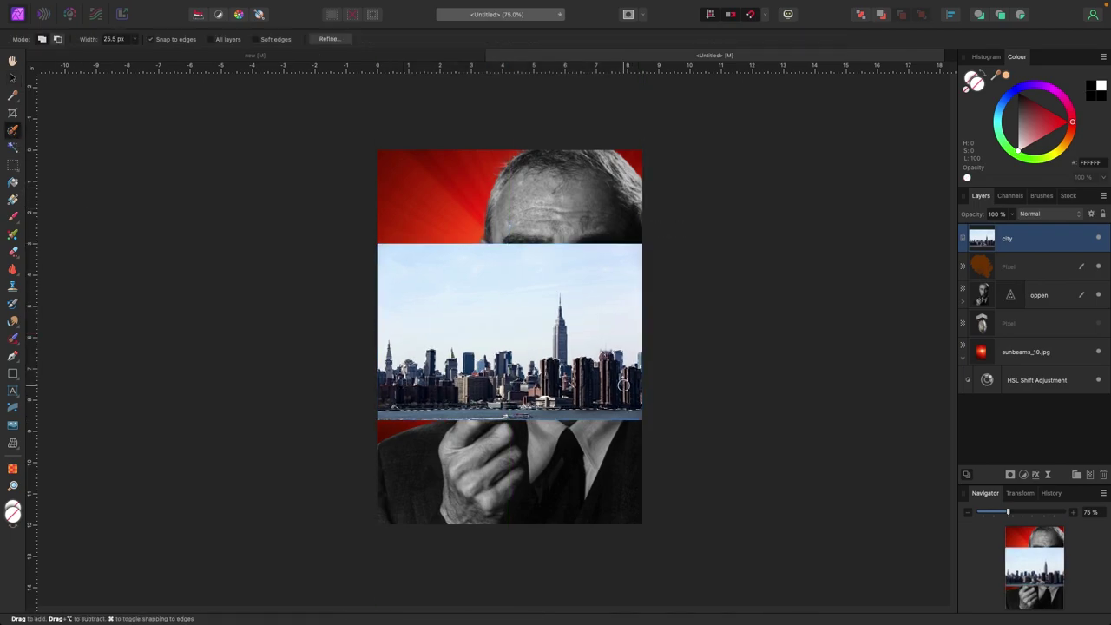
left_click(329, 39)
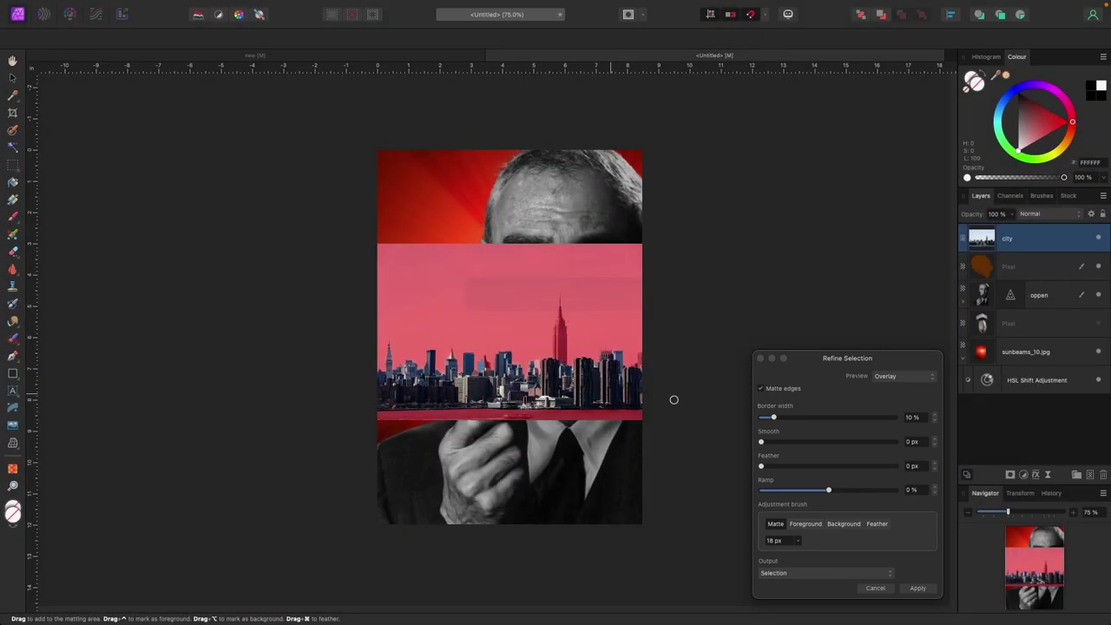
left_click_drag(833, 357, 755, 260)
left_click(825, 278)
left_click(816, 301)
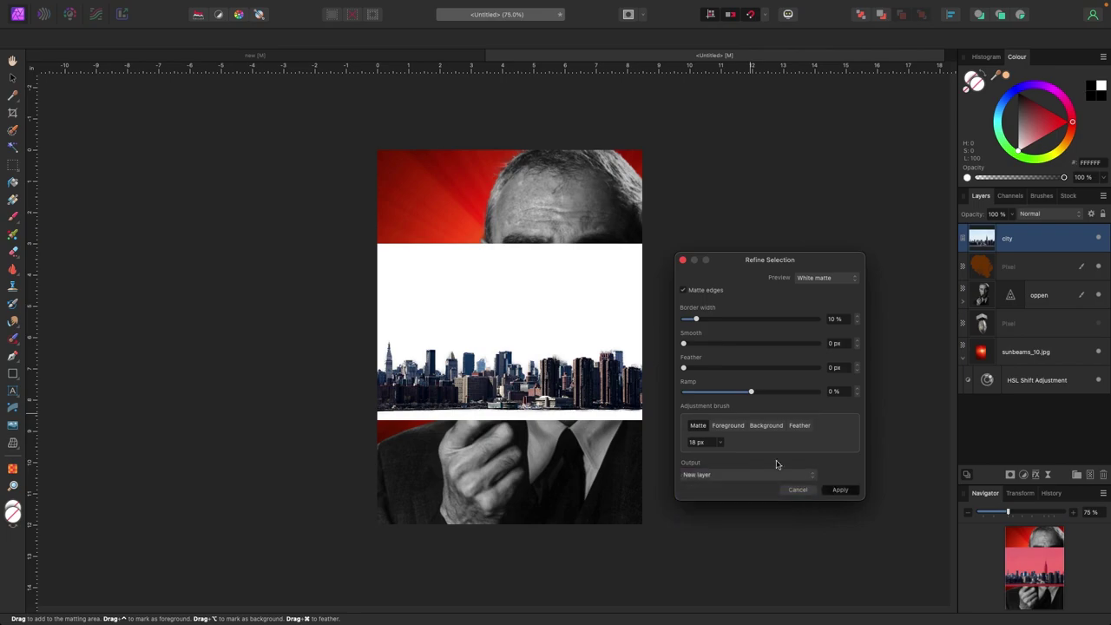
key("Return")
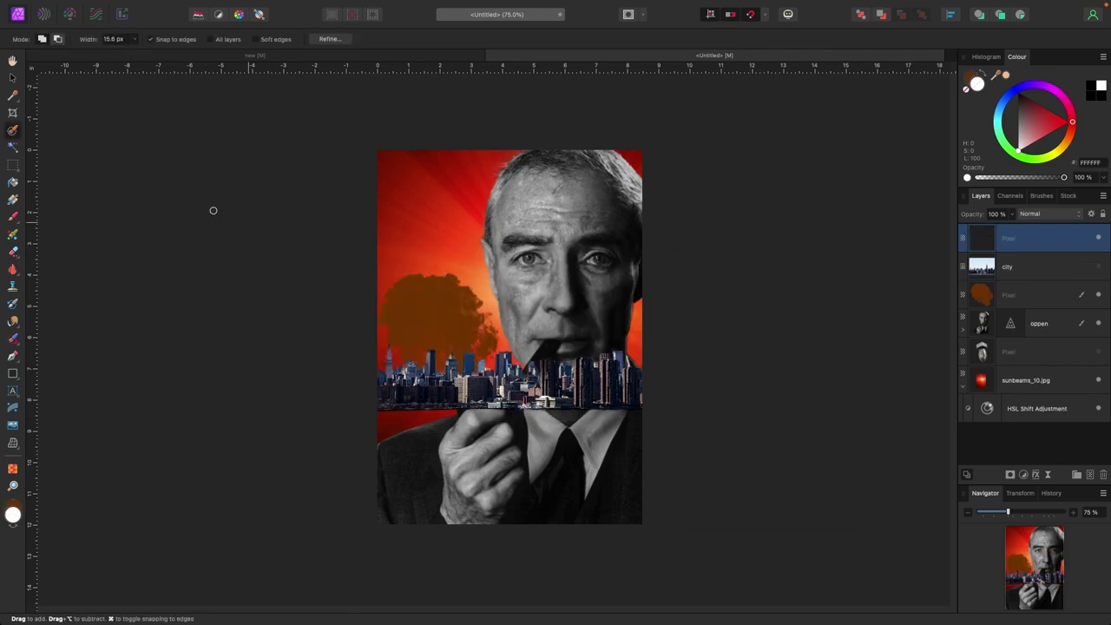
Move the cut-out skyline slightly down across the poster and delete the original city photo layer
left_click(12, 78)
left_click_drag(502, 382, 531, 411)
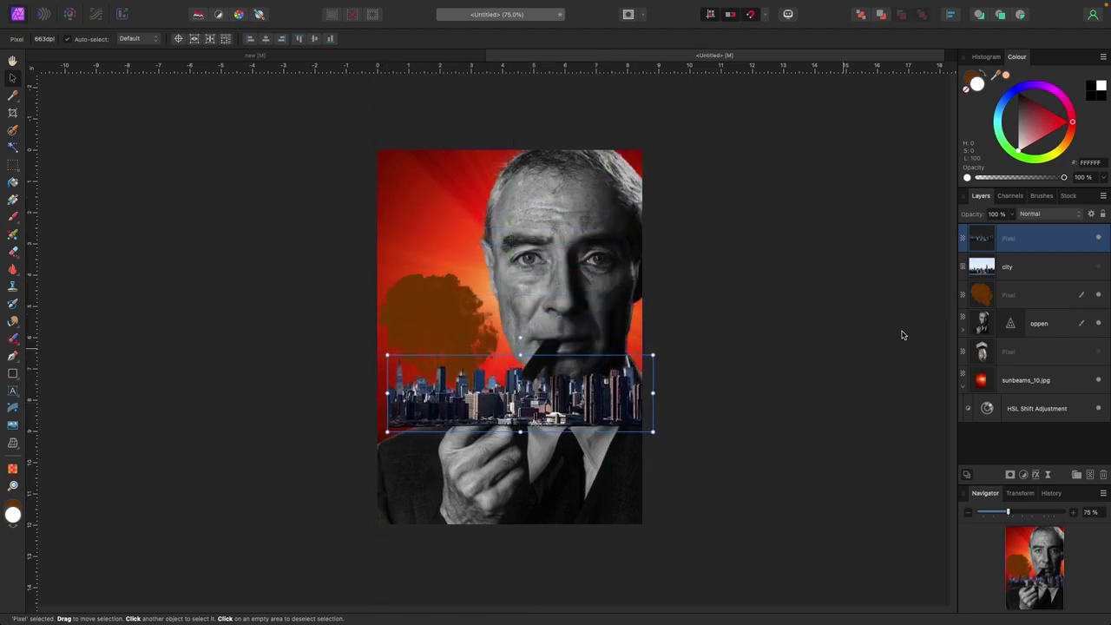
left_click(1025, 267)
key("Delete")
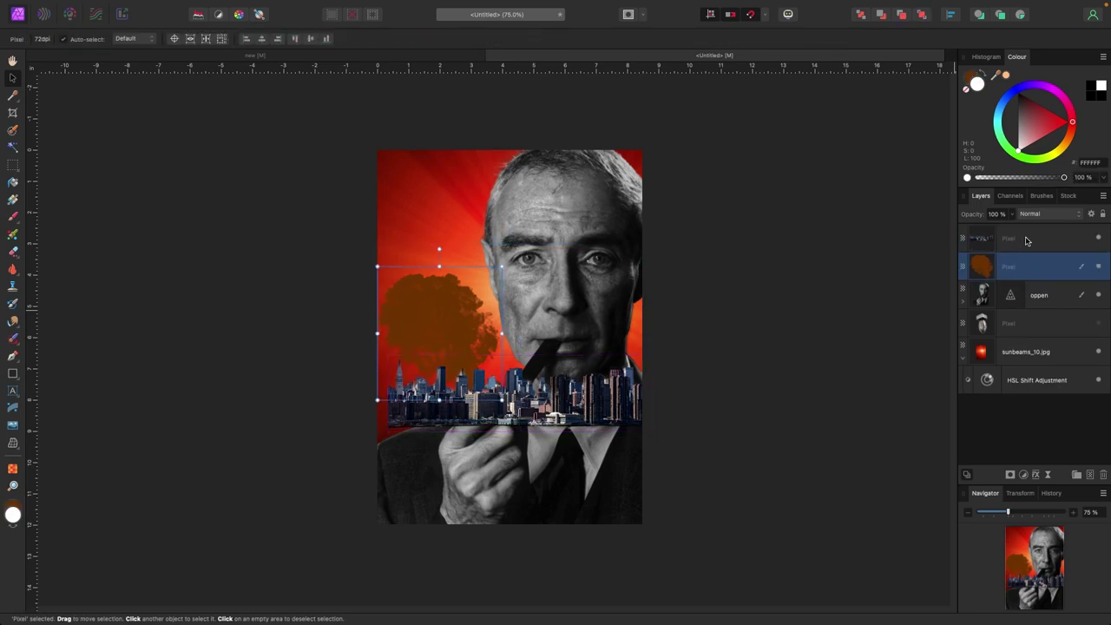
left_click(1027, 240)
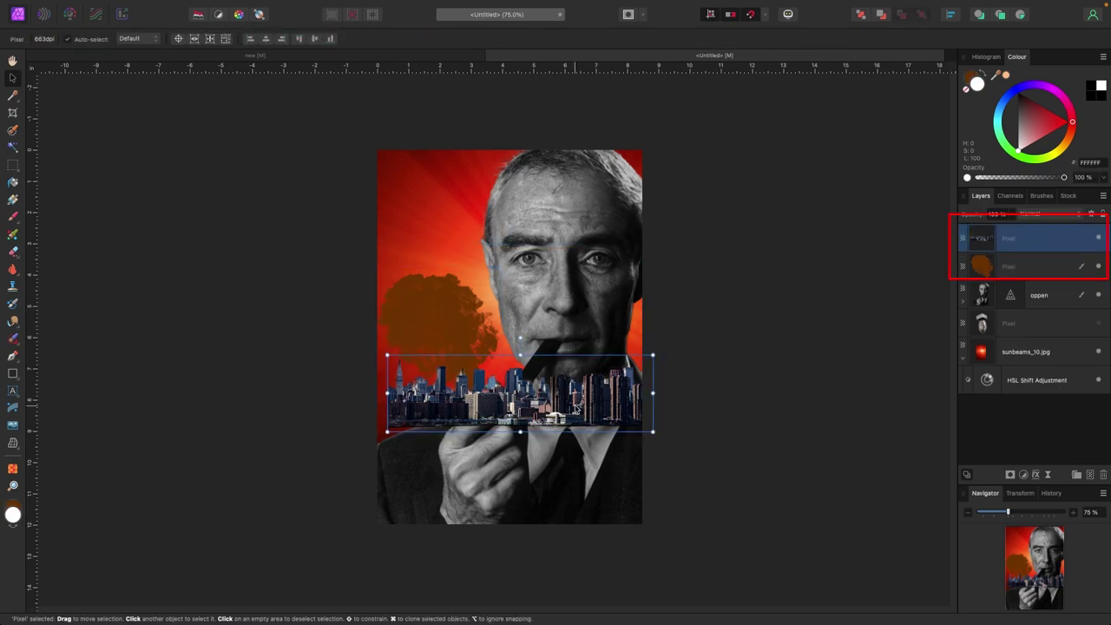
Clip the cut-out skyline inside the brown smoke layer and enlarge it so the buildings fill the lower smoke
left_click_drag(575, 408, 527, 352)
left_click_drag(1023, 260, 1023, 267)
left_click_drag(582, 334, 596, 358)
left_click_drag(620, 322, 749, 287)
left_click_drag(676, 343, 617, 352)
left_click_drag(689, 296, 656, 305)
left_click_drag(587, 338, 648, 338)
left_click(963, 245)
Reduce the clipped skyline's opacity to 43 % and adjust its size and position within the smoke
left_click_drag(1012, 214, 950, 238)
left_click_drag(657, 342, 567, 350)
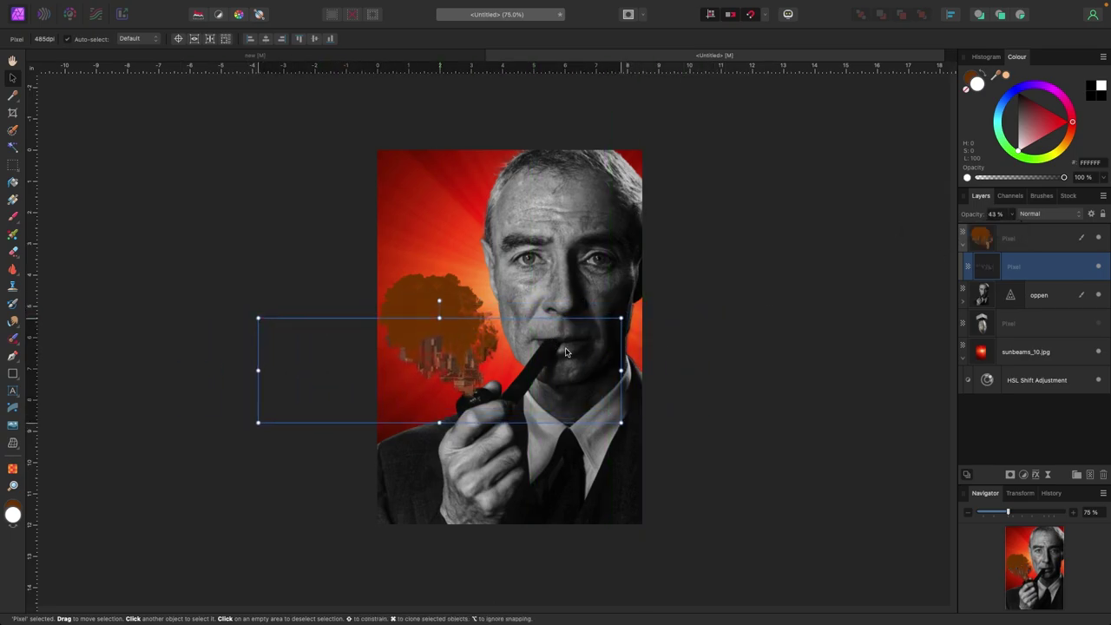
left_click_drag(627, 419, 576, 404)
left_click_drag(522, 363, 549, 363)
left_click(637, 315)
Show the hidden greyscale Pixel layer, move it to the top of the stack, and shrink and rotate its image onto the smoke cloud
left_click(903, 322)
left_click(1098, 323)
left_click_drag(1037, 323, 1033, 271)
left_click_drag(1007, 267, 1004, 229)
left_click_drag(473, 263, 500, 392)
left_click_drag(461, 300, 414, 217)
left_click_drag(419, 142, 444, 274)
Blend the small image into the smoke with Overlay mode, lower its opacity, and adjust its position inside the cloud
left_click(1012, 214)
left_click(1036, 215)
left_click(1041, 356)
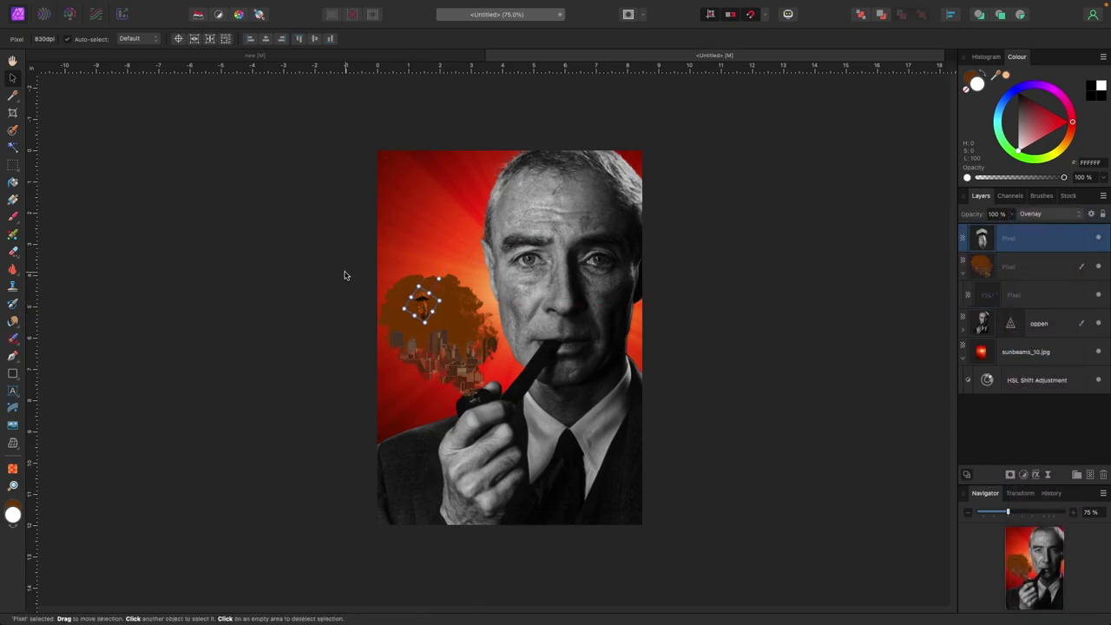
left_click(450, 302)
left_click(1033, 238)
left_click(1012, 214)
left_click_drag(1013, 226, 979, 226)
mouse_move(424, 314)
left_mouse_down()
mouse_move(425, 302)
mouse_move(434, 310)
left_mouse_up()
left_click(175, 277)
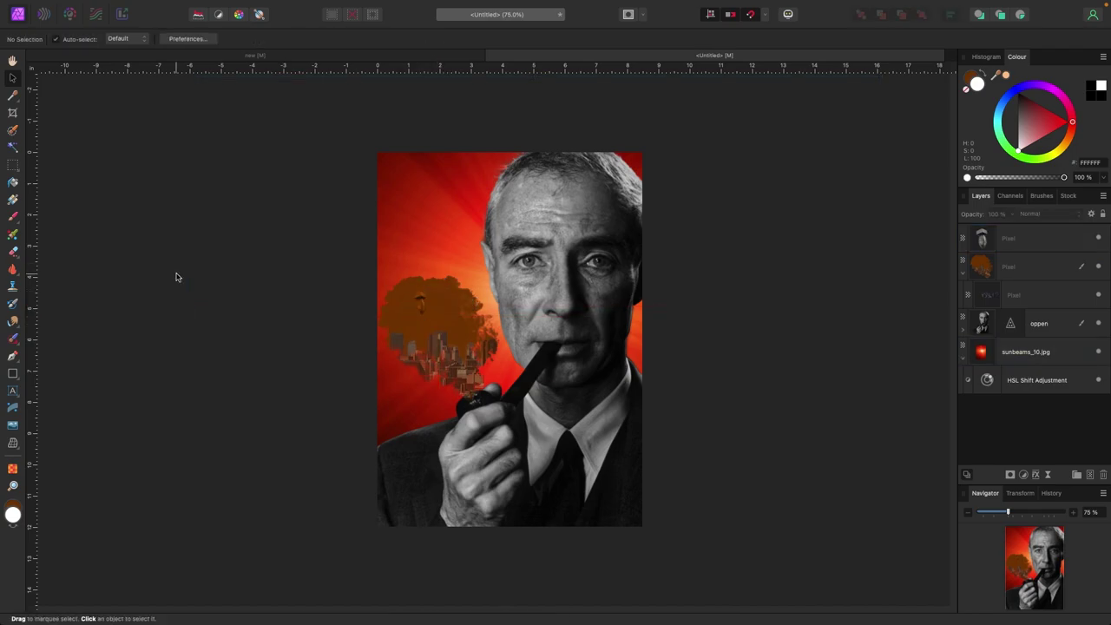
Draw a rectangle over the poster and fill it with red EF4416 sampled from the sunbeams
left_click(964, 274)
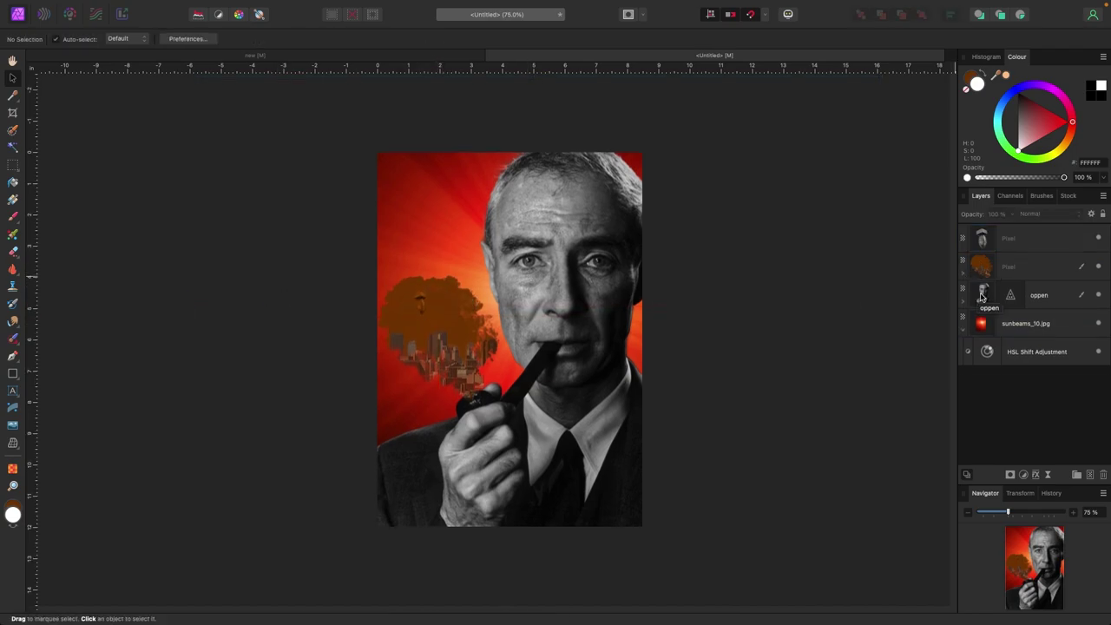
left_click(12, 374)
left_click_drag(290, 261, 551, 526)
mouse_move(421, 362)
left_mouse_down()
mouse_move(244, 231)
mouse_move(295, 230)
left_mouse_up()
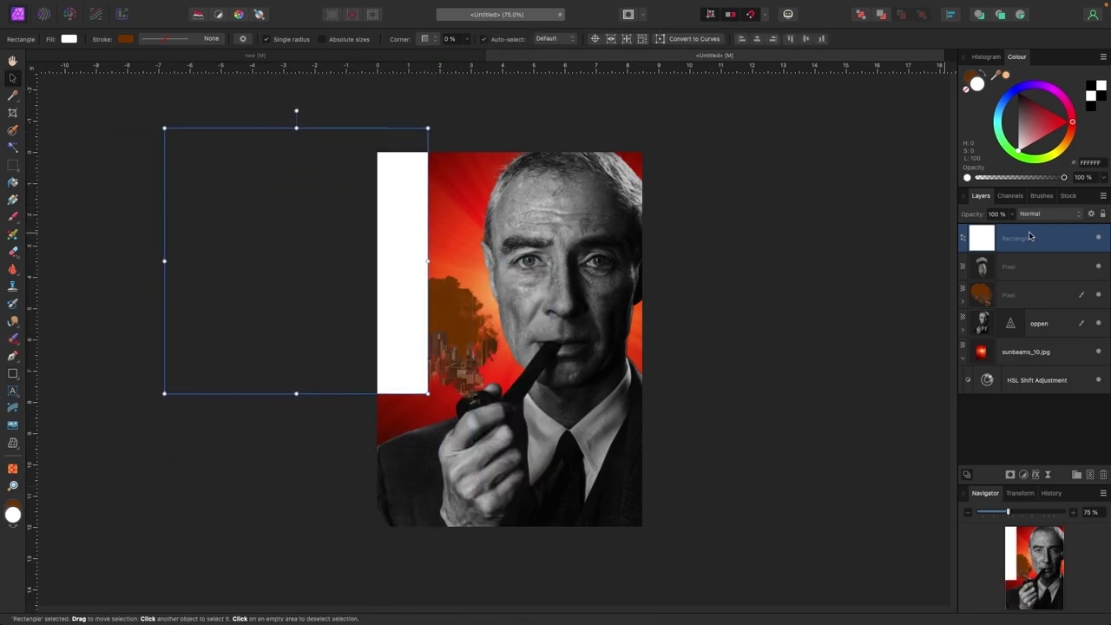
left_click_drag(1007, 78, 446, 216)
Stretch the red rectangle to cover the whole poster and clip it to the oppen portrait layer
left_click_drag(408, 299, 464, 298)
left_click_drag(351, 393, 355, 548)
left_click_drag(482, 339, 522, 338)
left_click_drag(1017, 276, 999, 323)
left_click_drag(434, 231, 589, 227)
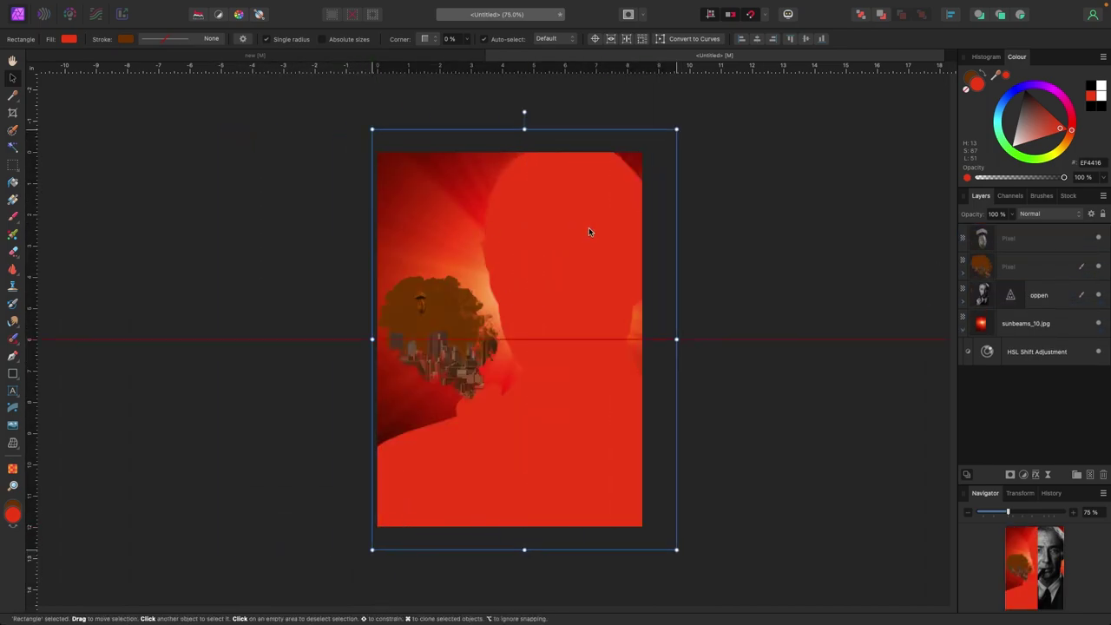
Set the red rectangle's blend mode to Screen and expand the oppen layer to show its nested layers
left_click(1050, 214)
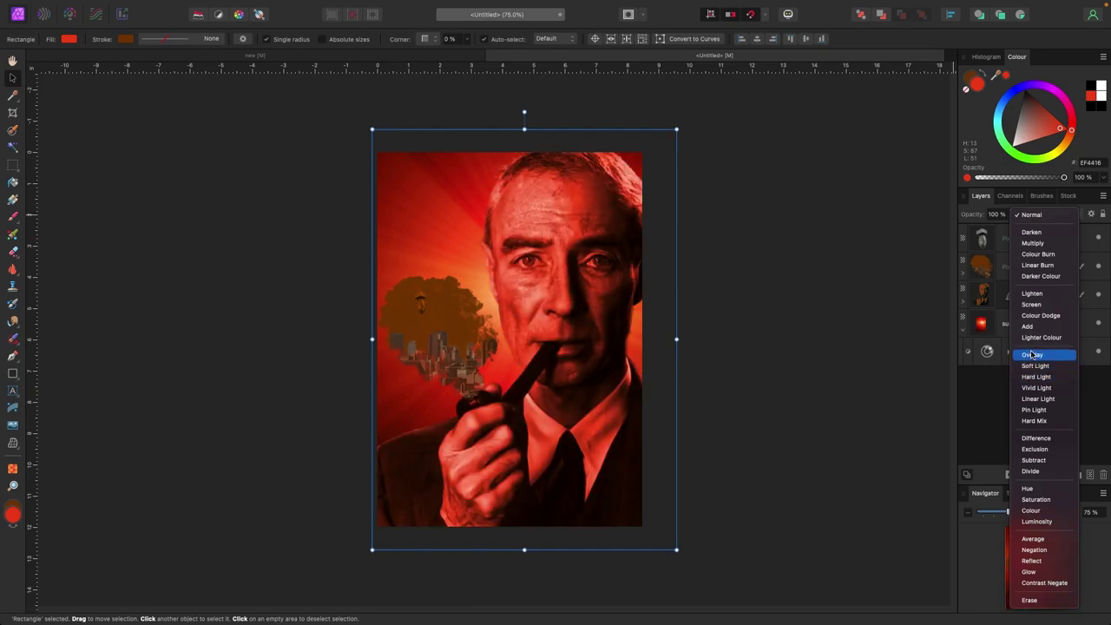
left_click(1039, 305)
mouse_move(1011, 227)
left_mouse_down()
mouse_move(946, 225)
mouse_move(1018, 232)
left_mouse_up()
left_click(963, 273)
left_click(962, 272)
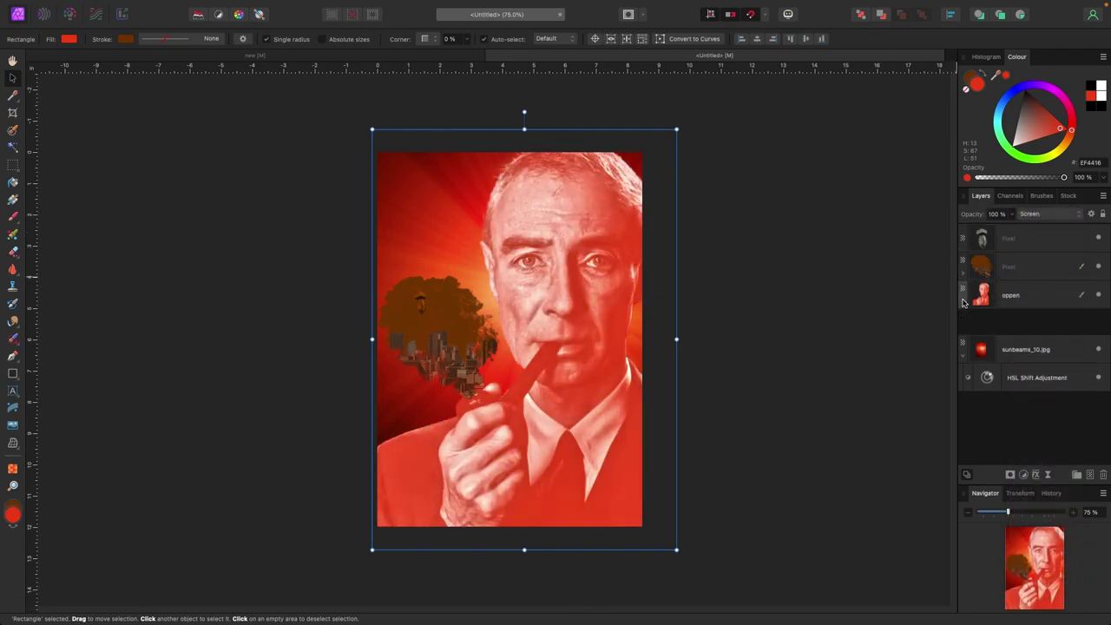
left_click(962, 301)
Apply a linear red-to-black gradient to the rectangle across the face, keeping the red on the smoke side
left_click(1011, 475)
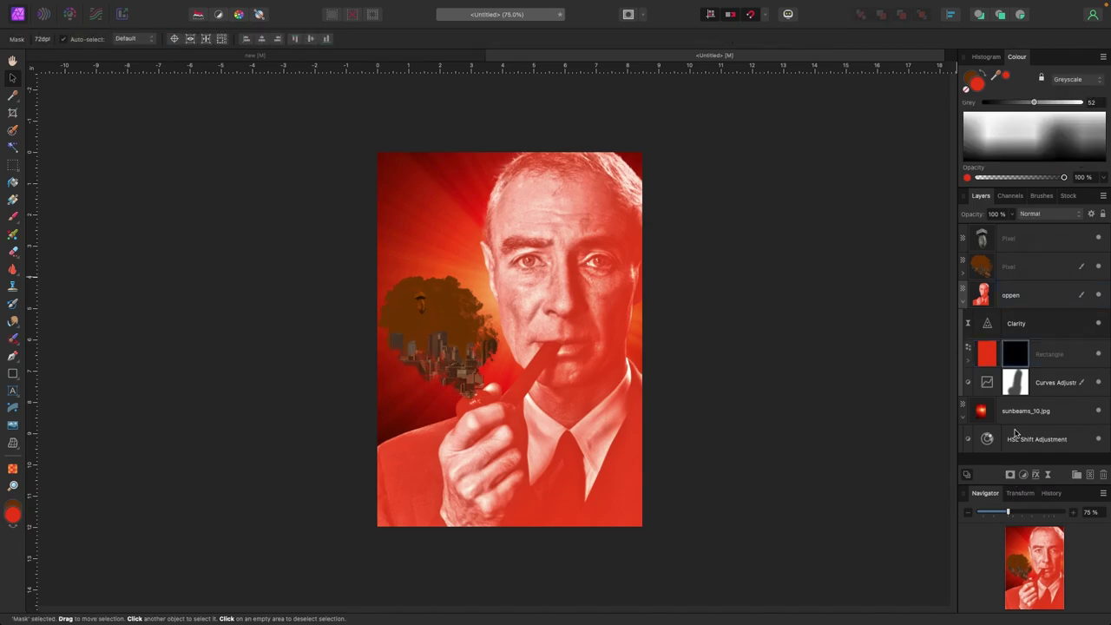
key("b")
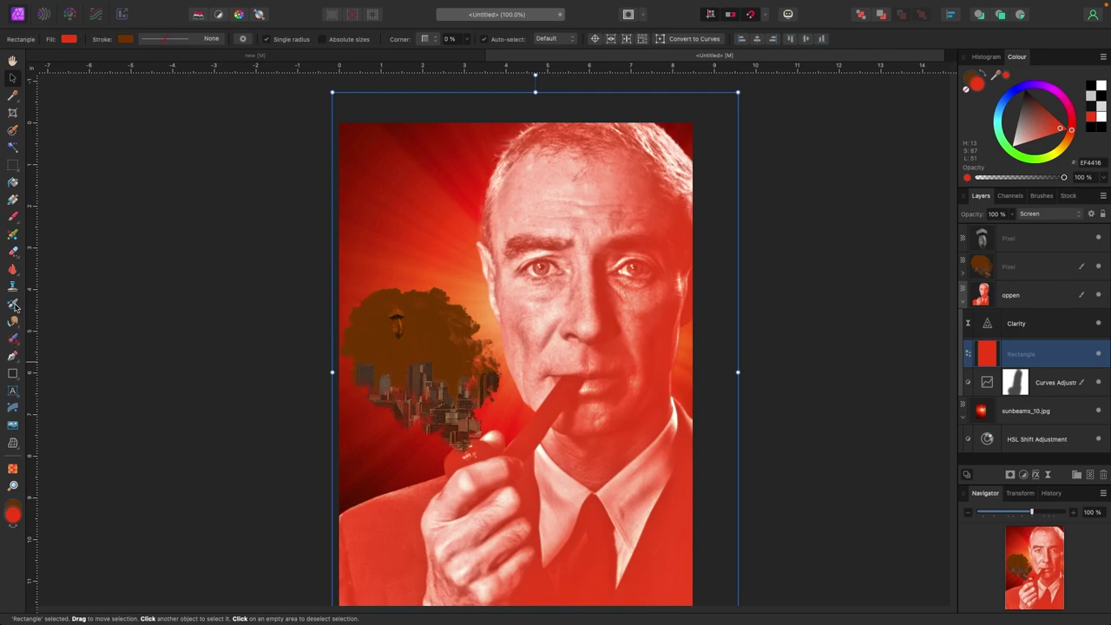
left_click(13, 200)
left_click_drag(506, 338, 638, 342)
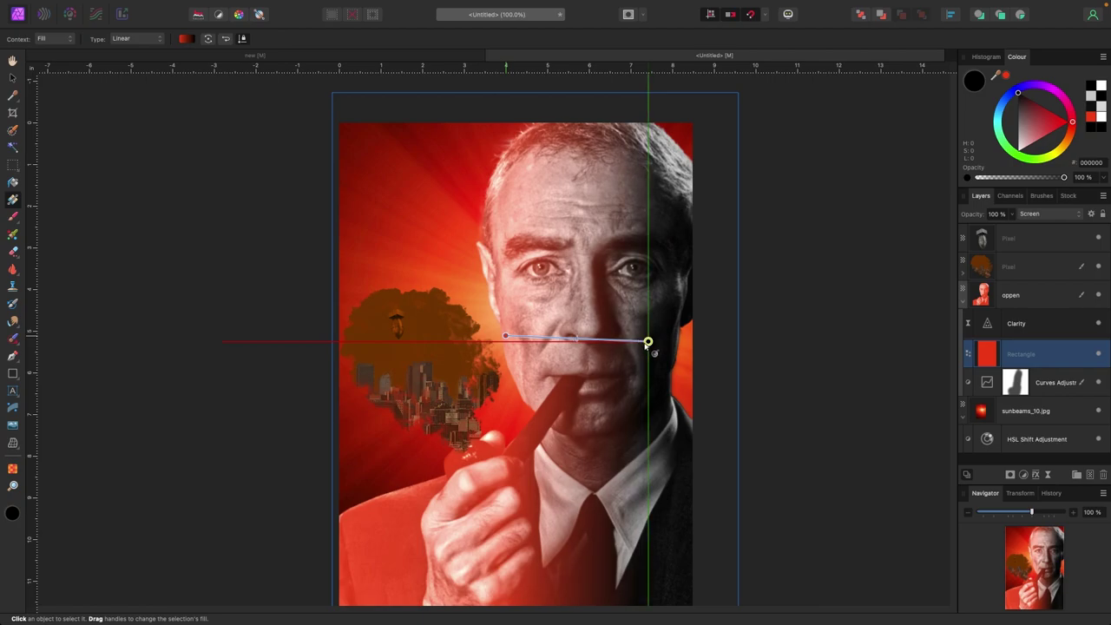
left_click(13, 77)
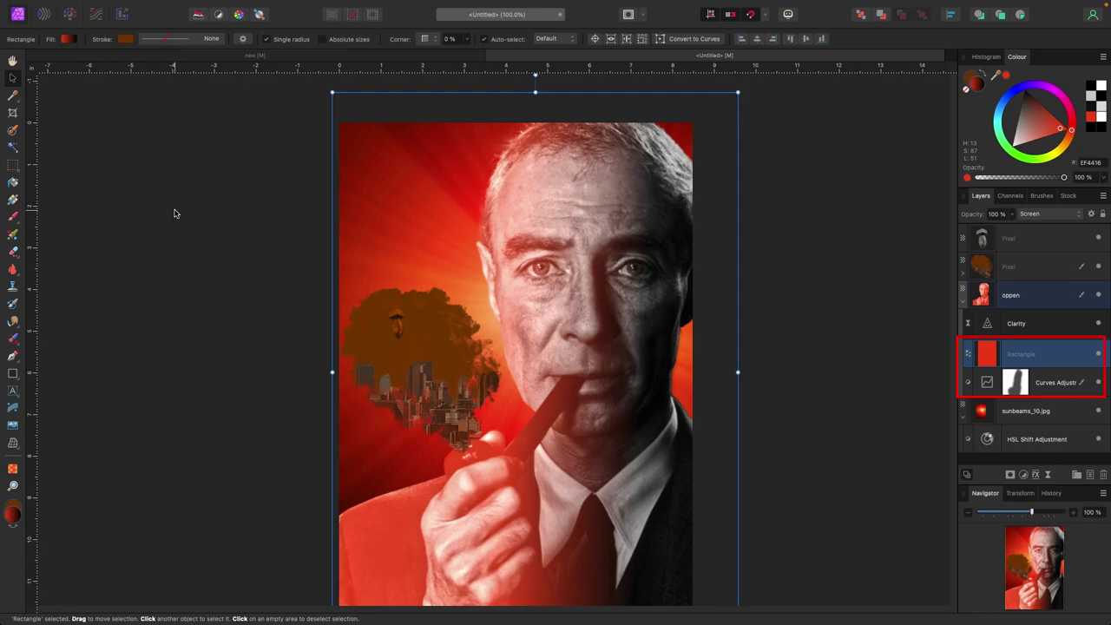
left_click(257, 285)
scroll(258, 286, "down", 2)
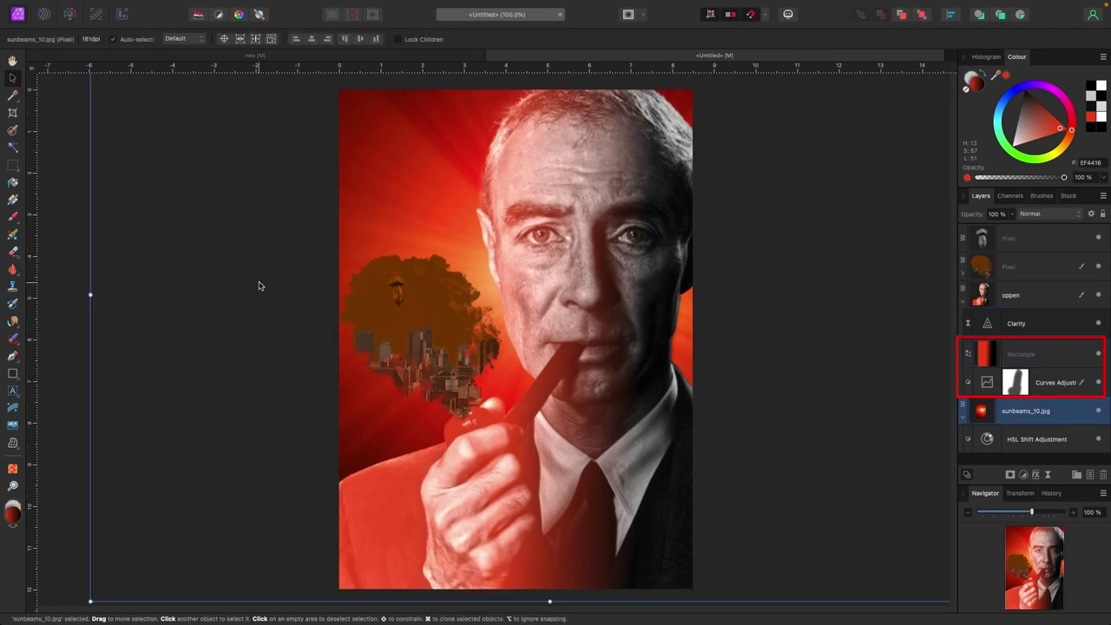
Add a mask to the gradient rectangle and paint dark grey with a 157.8 px soft brush to reduce red on the suit
left_click(993, 363)
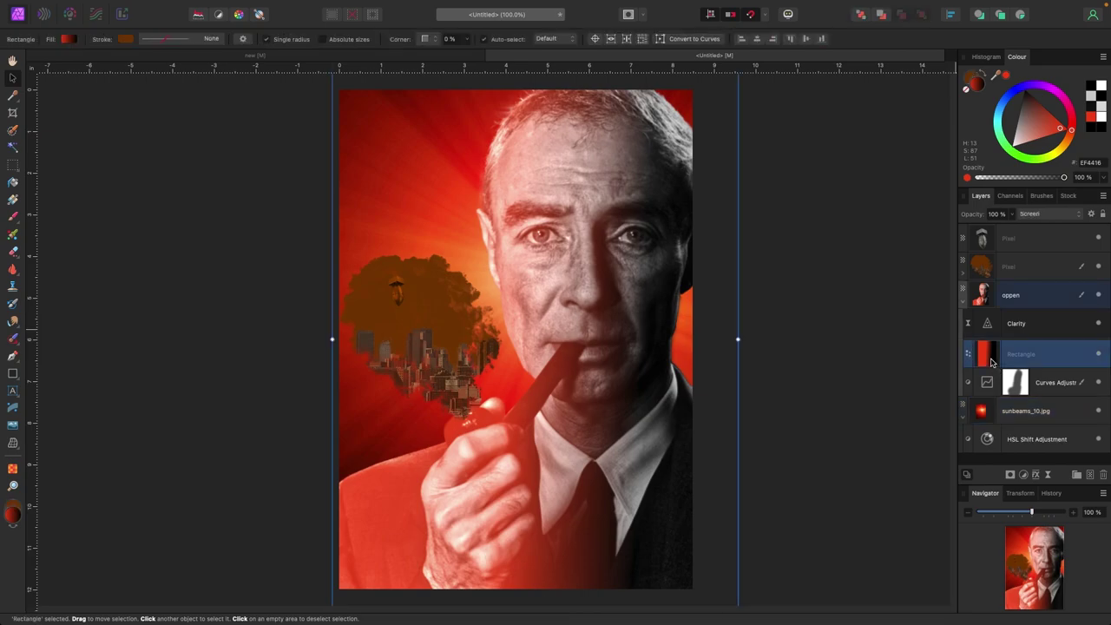
left_click(1011, 474)
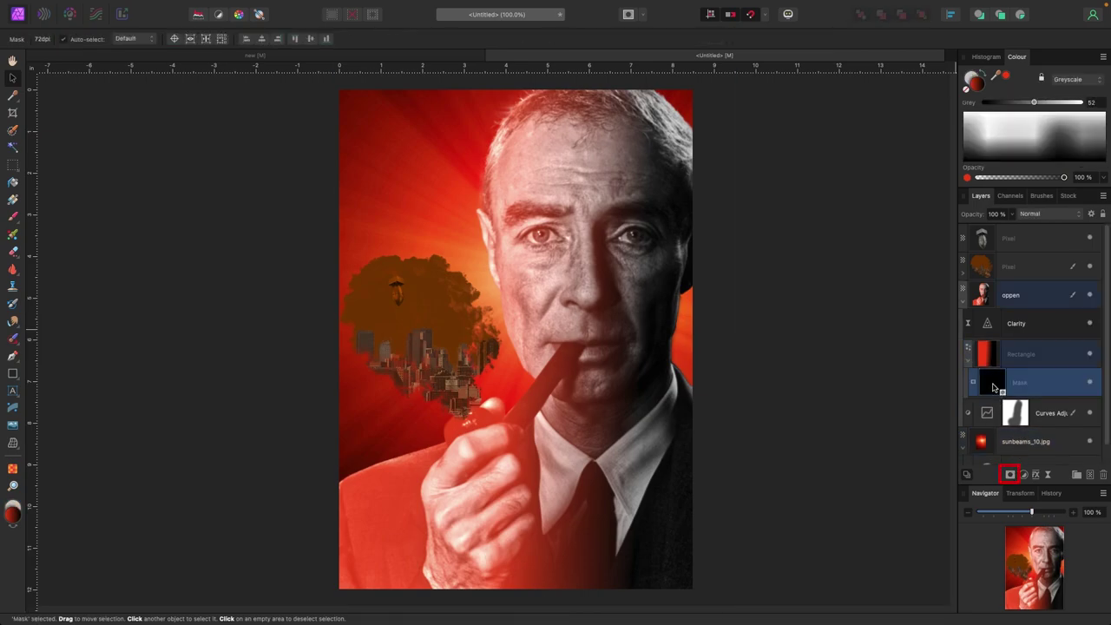
key("b")
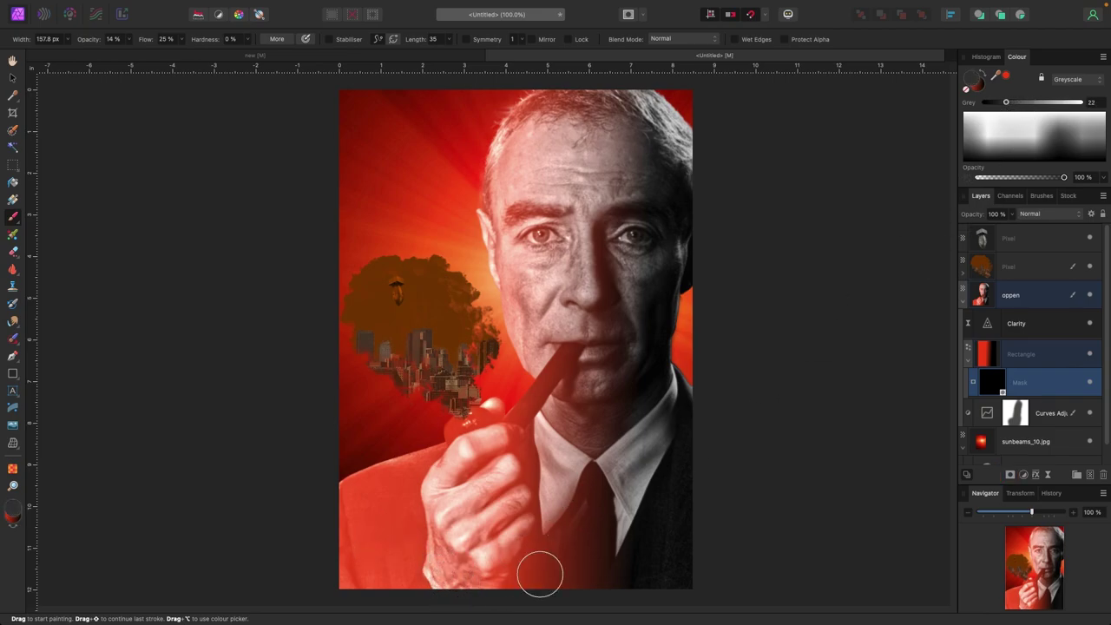
mouse_move(565, 578)
left_mouse_down()
mouse_move(485, 572)
mouse_move(512, 569)
mouse_move(378, 533)
mouse_move(473, 581)
mouse_move(416, 545)
mouse_move(573, 529)
mouse_move(413, 473)
left_mouse_up()
Paint the mask along the pipe stem and nearby shirt with a smaller brush at 10 % opacity
scroll(358, 551, "up", 2)
key("bracketleft")
key("bracketleft")
key("bracketleft")
key("bracketleft")
key("bracketleft")
key("bracketleft")
key("bracketleft")
key("bracketleft")
left_click(129, 39)
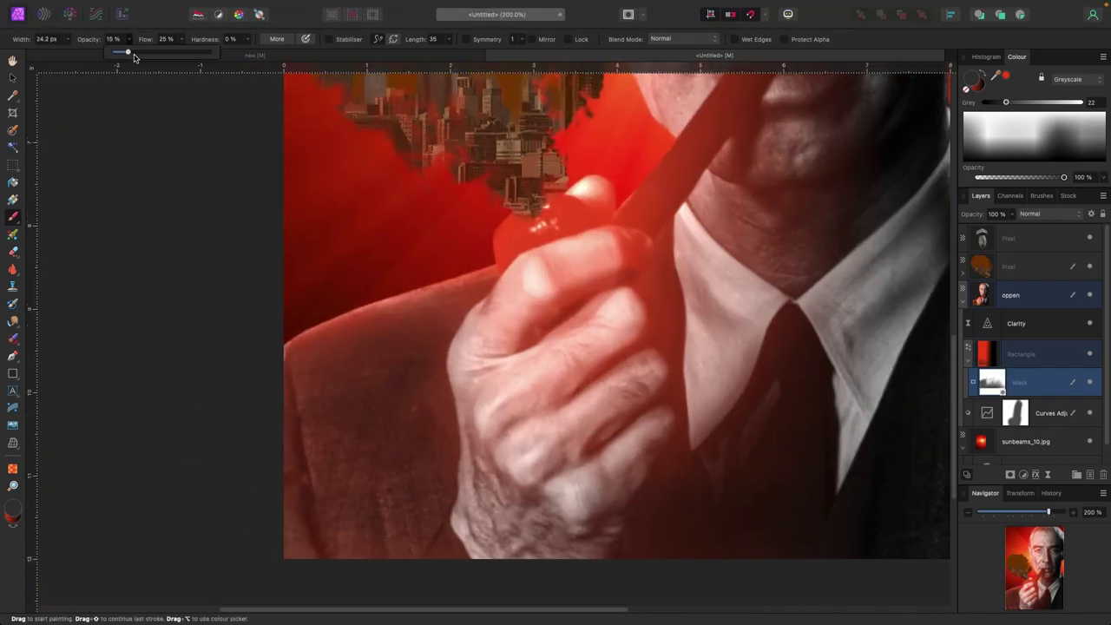
left_click_drag(134, 53, 123, 52)
key("bracketright")
key("bracketright")
key("bracketright")
left_click_drag(646, 330, 645, 268)
mouse_move(741, 92)
left_mouse_down()
mouse_move(506, 228)
mouse_move(417, 352)
mouse_move(513, 220)
left_mouse_up()
Paint the mask over the hand and shirt front with a 108.2 px brush at 16 % opacity
key("super+minus")
key("super+equal")
scroll(650, 503, "down", 3)
key("bracketright")
key("bracketright")
key("bracketright")
key("bracketright")
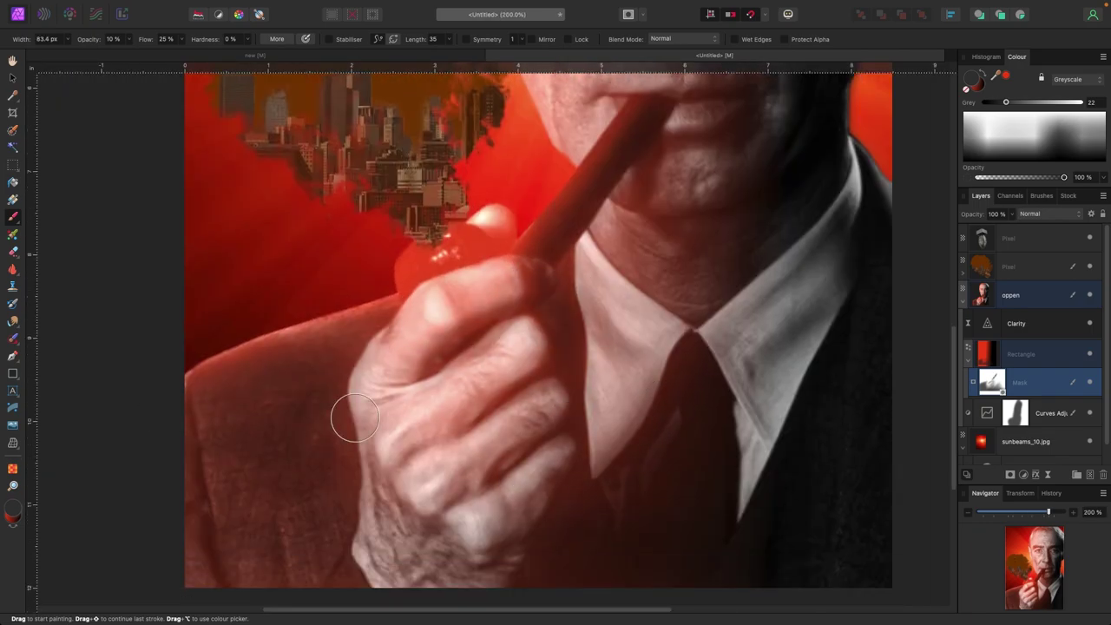
key("super+minus")
left_click(129, 39)
left_click_drag(123, 53, 153, 53)
key("bracketright")
left_click_drag(473, 404, 517, 438)
scroll(392, 394, "up", 3)
Paint the mask over the pipe bowl and upper fingers with a smaller brush at reduced opacity
left_click(129, 39)
left_click_drag(129, 53, 104, 53)
scroll(241, 95, "down", 2)
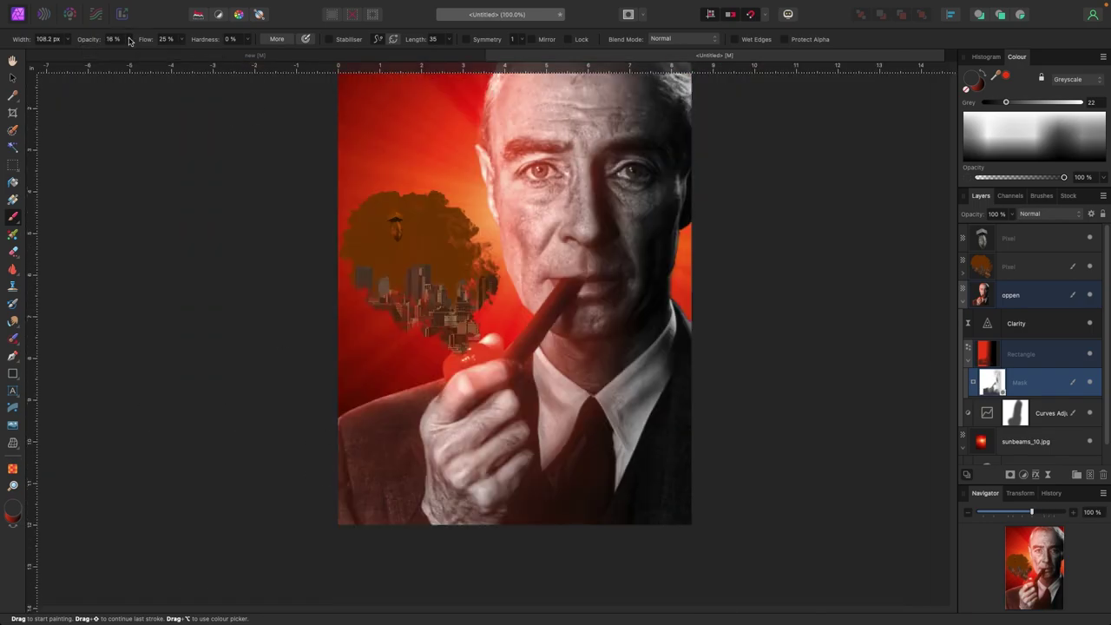
key("super+equal")
key("super+equal")
key("bracketleft")
key("bracketleft")
key("bracketleft")
left_click_drag(388, 426, 460, 377)
mouse_move(324, 442)
left_mouse_down()
mouse_move(337, 479)
mouse_move(469, 391)
left_mouse_up()
Set a smaller brush to 24 % opacity and paint the mask on the jacket shoulder beside the hand
key("bracketleft")
key("bracketleft")
key("bracketleft")
left_click(128, 39)
left_click_drag(119, 53, 136, 53)
left_click_drag(326, 465, 322, 434)
Enlarge the brush and paint the mask across the jacket shoulder up to the hand to tone down the red
key("super+minus")
key("super+minus")
key("super+equal")
key("super+equal")
key("super+equal")
key("bracketleft")
key("bracketleft")
key("x")
scroll(615, 466, "left", 4)
key("x")
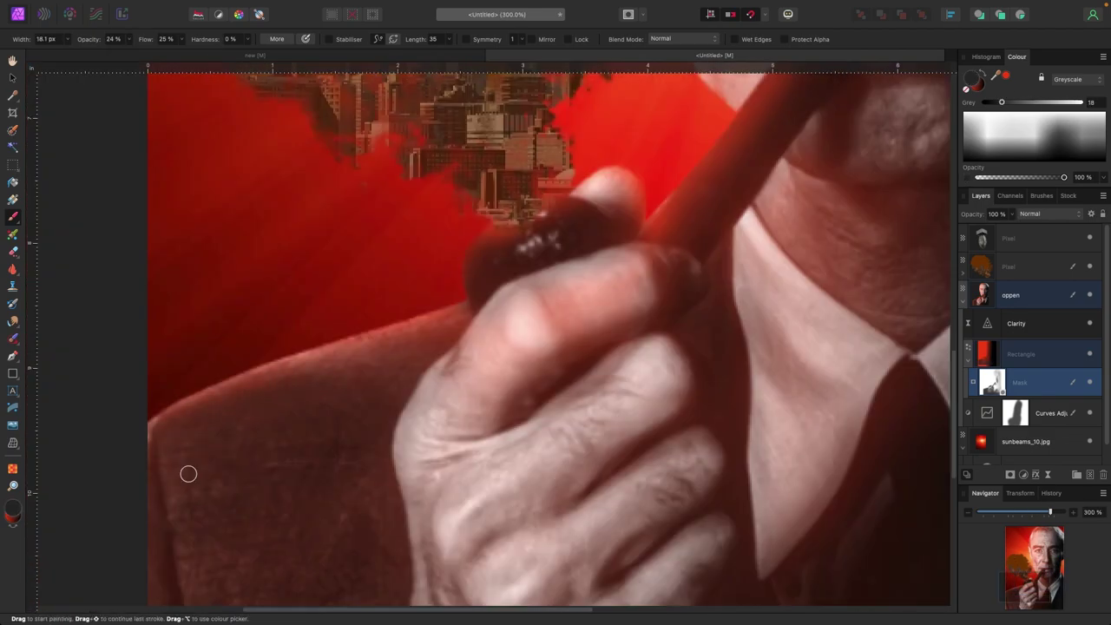
key("bracketright")
key("bracketright")
key("bracketright")
key("bracketright")
key("bracketright")
left_click_drag(224, 437, 422, 426)
key("super+minus")
key("super+minus")
key("super+minus")
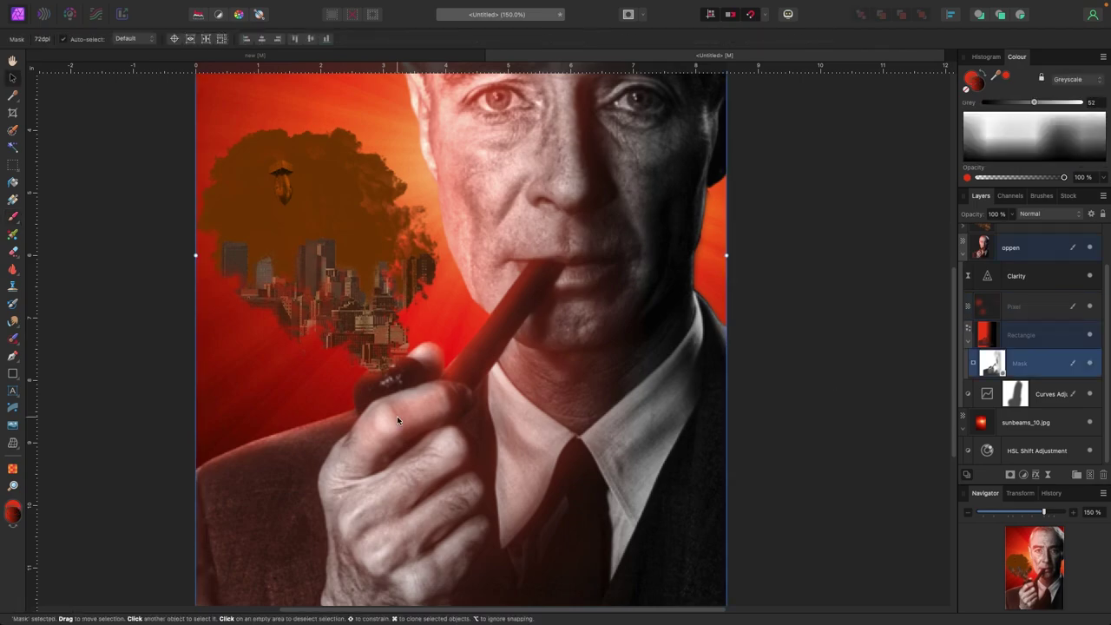
key("b")
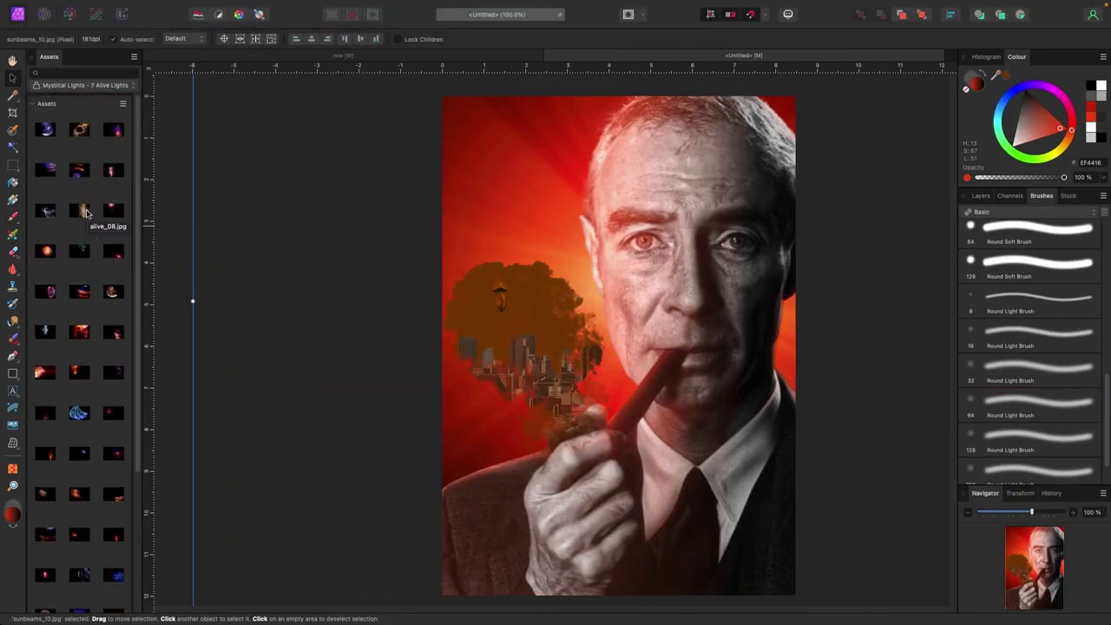
Try a lens flare from the JR - Light assets over the poster, resizing and repositioning it, and delete it
left_click(82, 85)
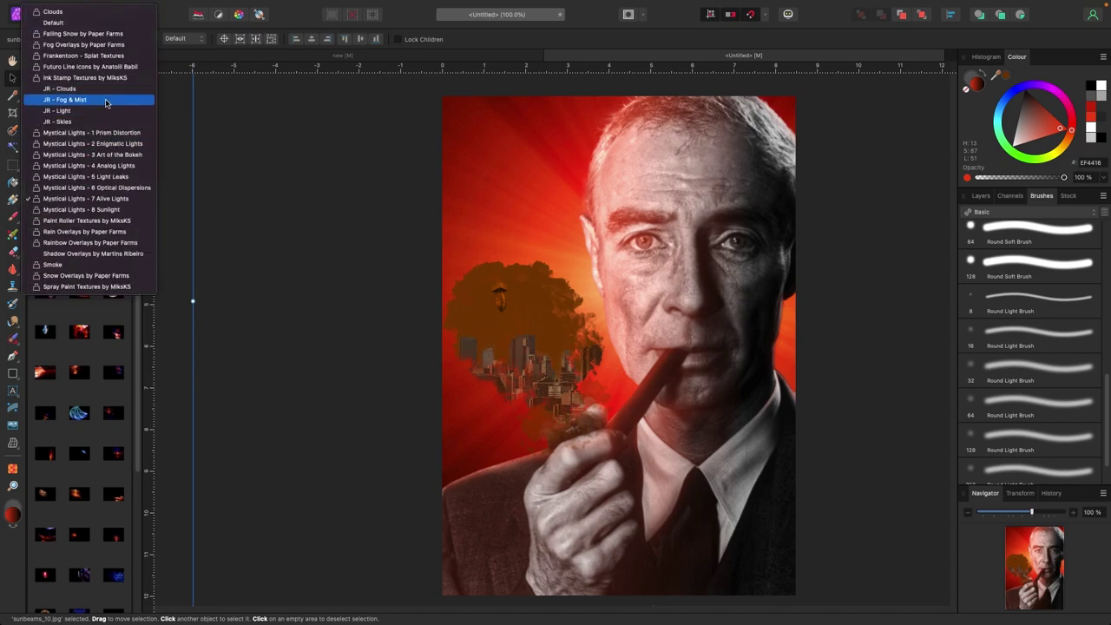
left_click(85, 111)
left_click_drag(46, 586, 586, 192)
key("super+minus")
left_click_drag(396, 96, 333, 44)
left_click_drag(673, 181, 708, 423)
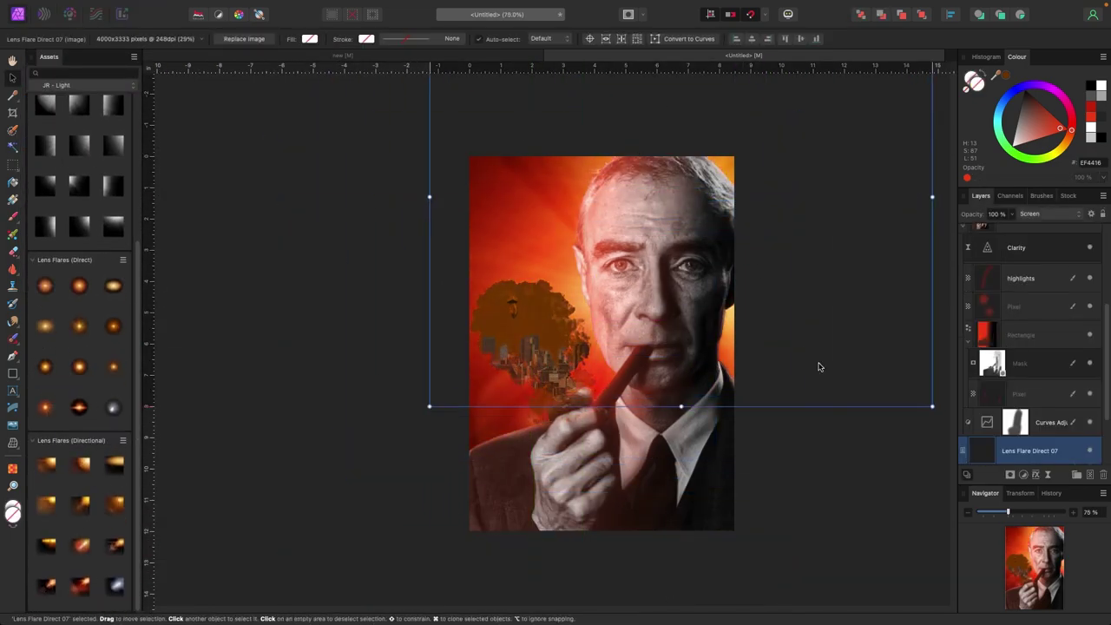
key("Delete")
Add a new pixel layer and stamp faint white smoke above the pipe bowl with a brush from 80 Smoke Brushes by sresch
left_click_drag(569, 373, 550, 317)
left_click(283, 341)
scroll(350, 362, "right", 2)
key("super+shift+n")
left_click(1041, 195)
left_click(1028, 212)
left_click(1028, 211)
left_click(1029, 330)
left_click(483, 382)
scroll(484, 372, "up", 2)
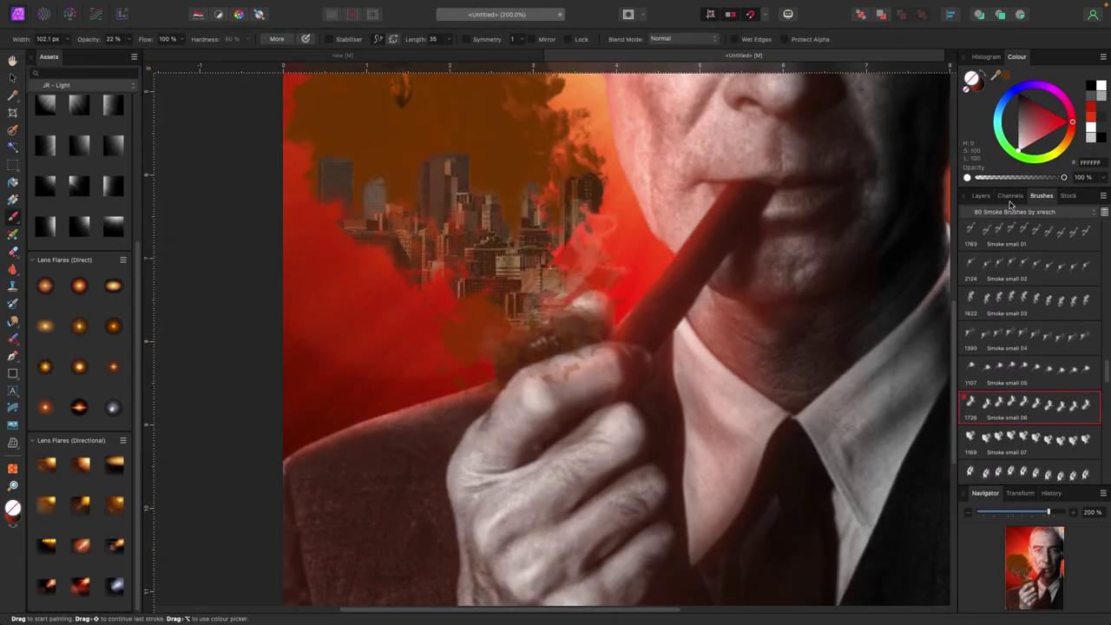
Add another pixel layer at the top of the stack for more smoke and undo the last change
left_click(981, 195)
key("super+shift+n")
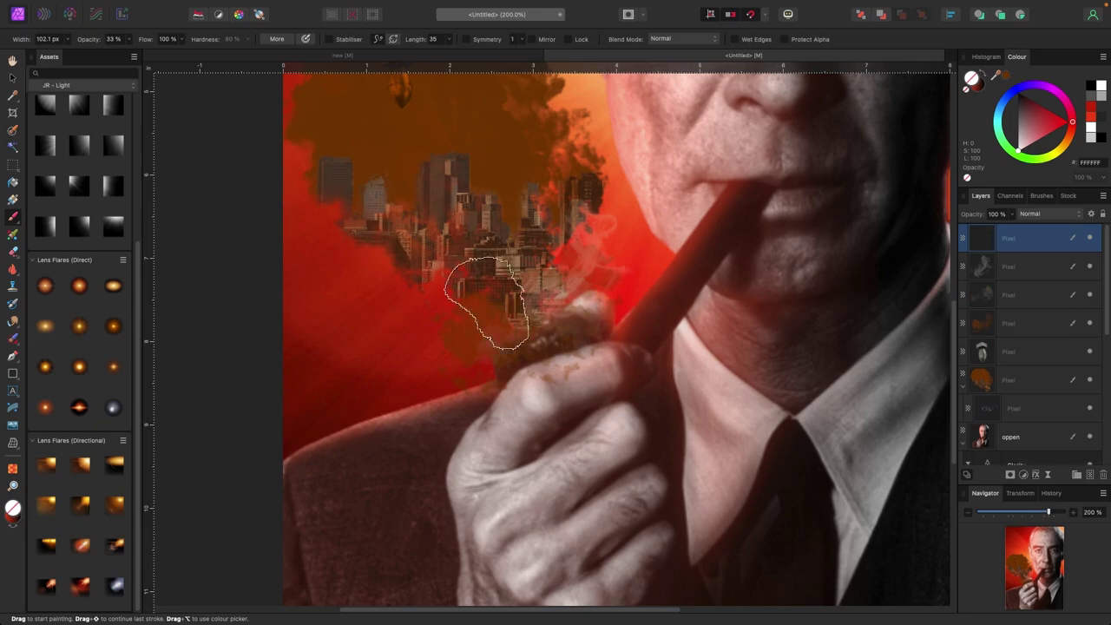
scroll(540, 306, "down", 2)
key("super+z")
Duplicate the white smoke above the pipe bowl
key("v")
scroll(605, 401, "up", 1)
key("super+j")
right_click(566, 302)
left_click(622, 401)
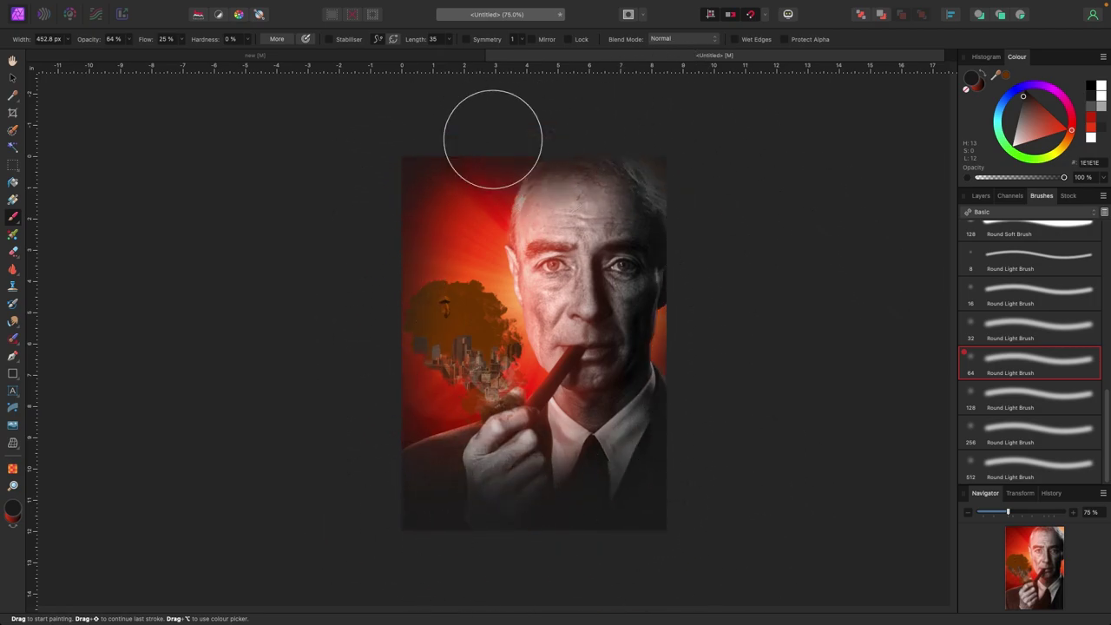
Add the white title OPPENHEIMER in 121.5 pt Zeuty Sans and fit it across the lower part of the poster
key("v")
left_click(981, 197)
left_click(1090, 267)
left_click_drag(1055, 267, 1050, 231)
right_click(578, 482)
double_click(573, 483)
right_click(583, 476)
left_click(623, 504)
key("Escape")
left_click(89, 41)
left_click_drag(573, 484, 654, 439)
left_click(40, 92)
left_click_drag(555, 469, 555, 476)
Give the title an Outer Glow in orange FF8130 sampled from the poster, with a radius of 21.1 px
left_click(1036, 475)
left_click_drag(861, 212, 900, 195)
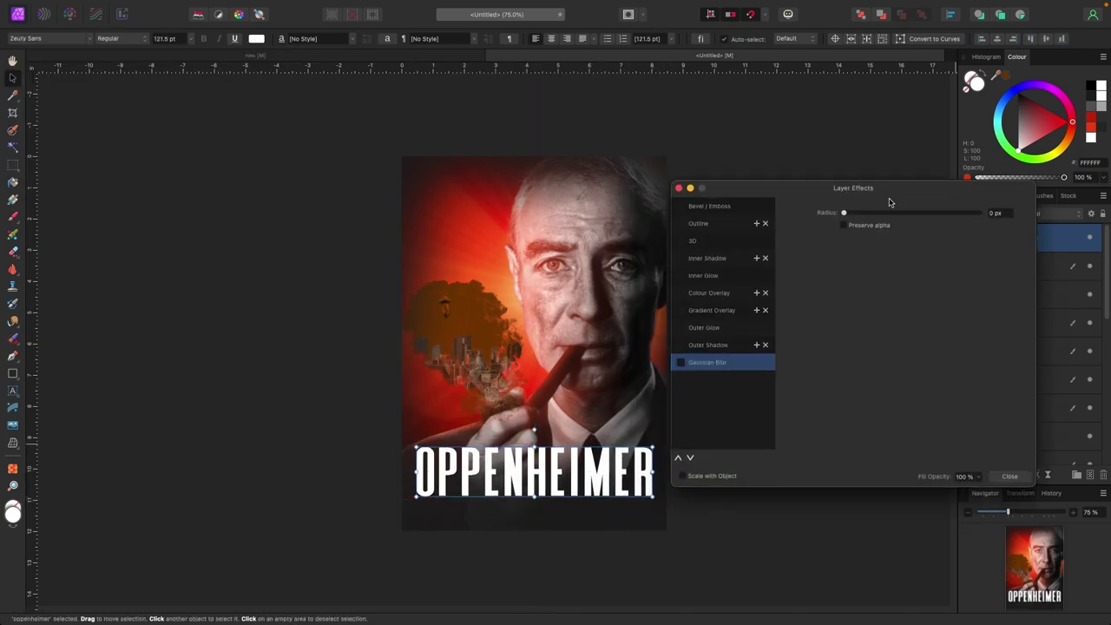
left_click(716, 330)
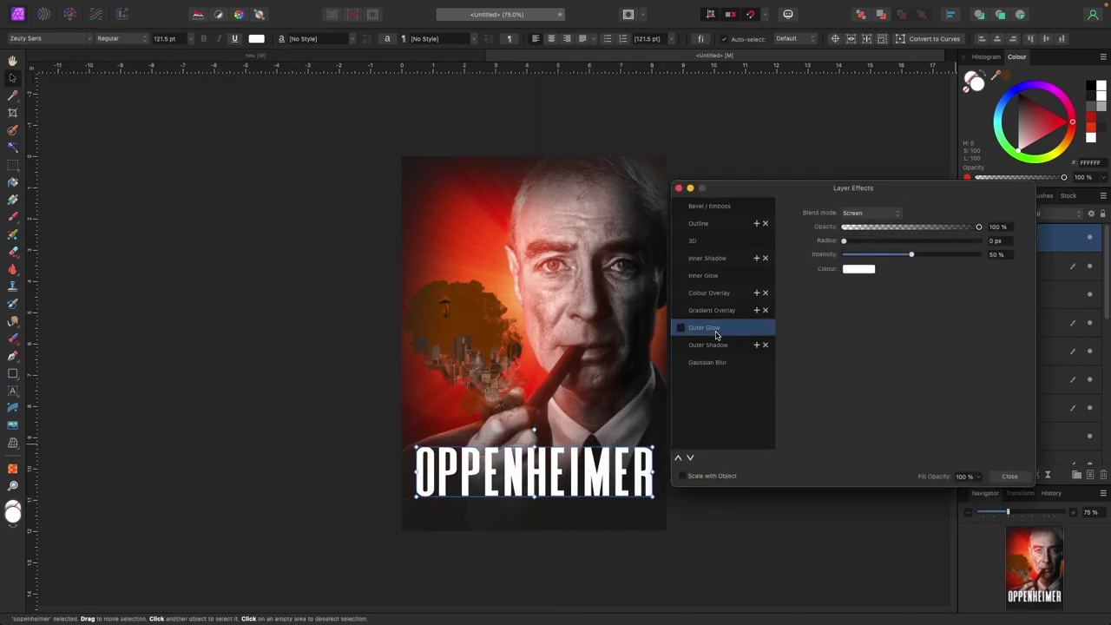
left_click(863, 271)
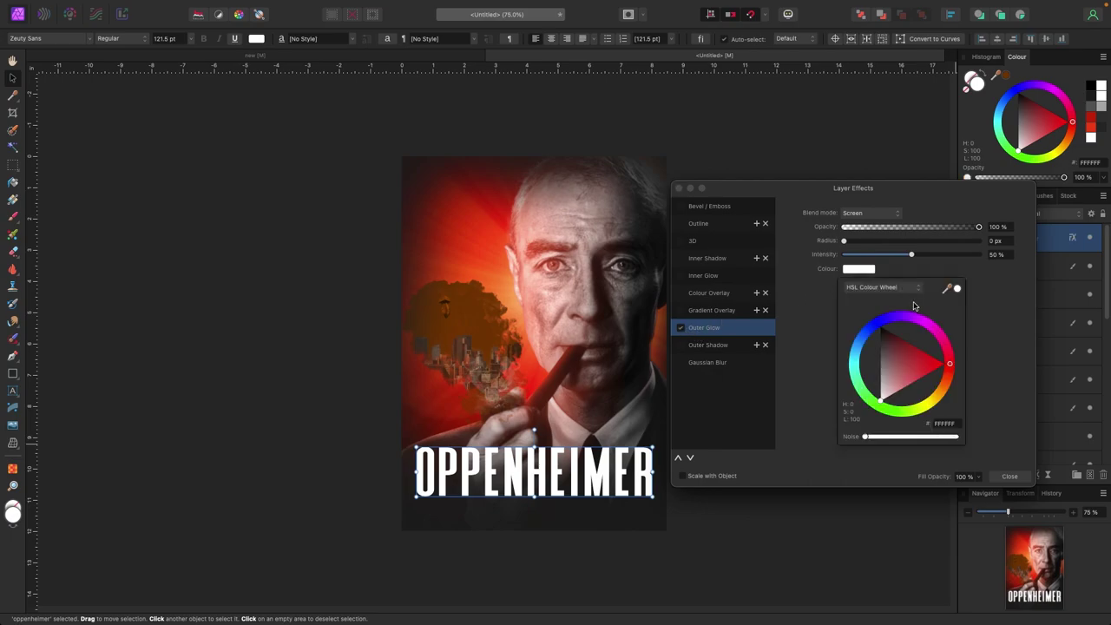
left_click_drag(957, 293, 494, 288)
left_click(956, 291)
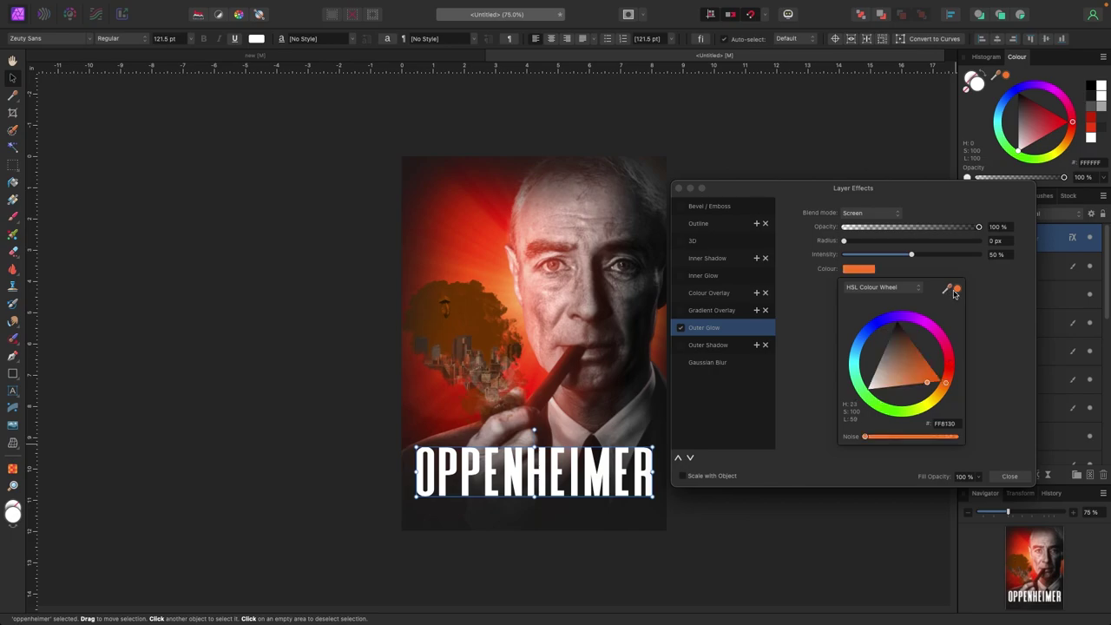
left_click_drag(845, 243, 922, 250)
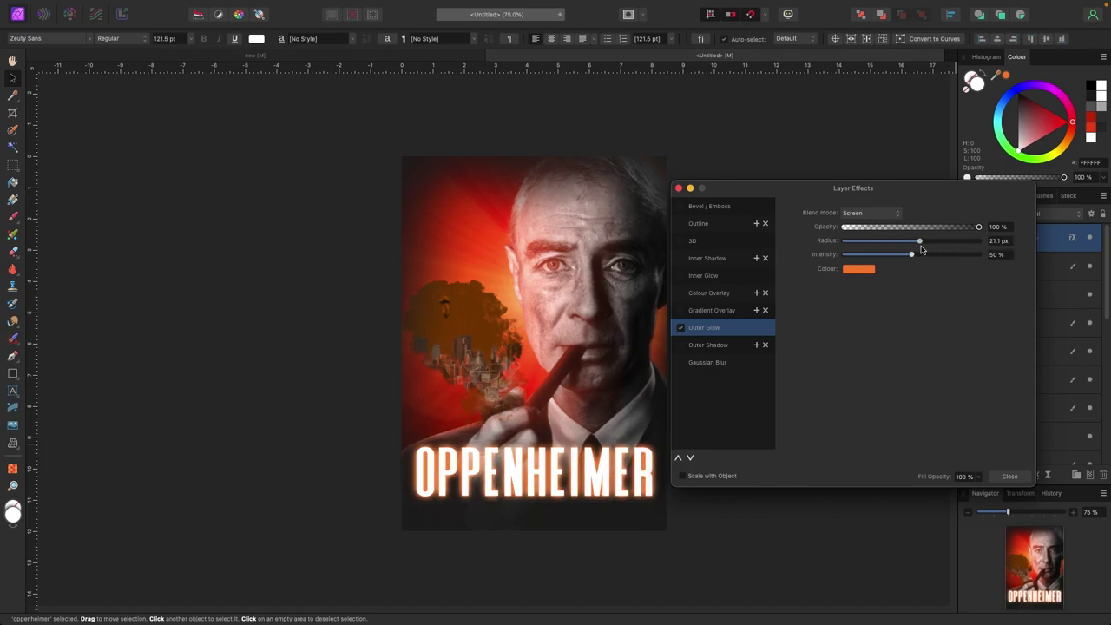
left_click(679, 188)
Move the OPPENHEIMER title slightly lower on the poster and clear the selection
left_click(113, 325)
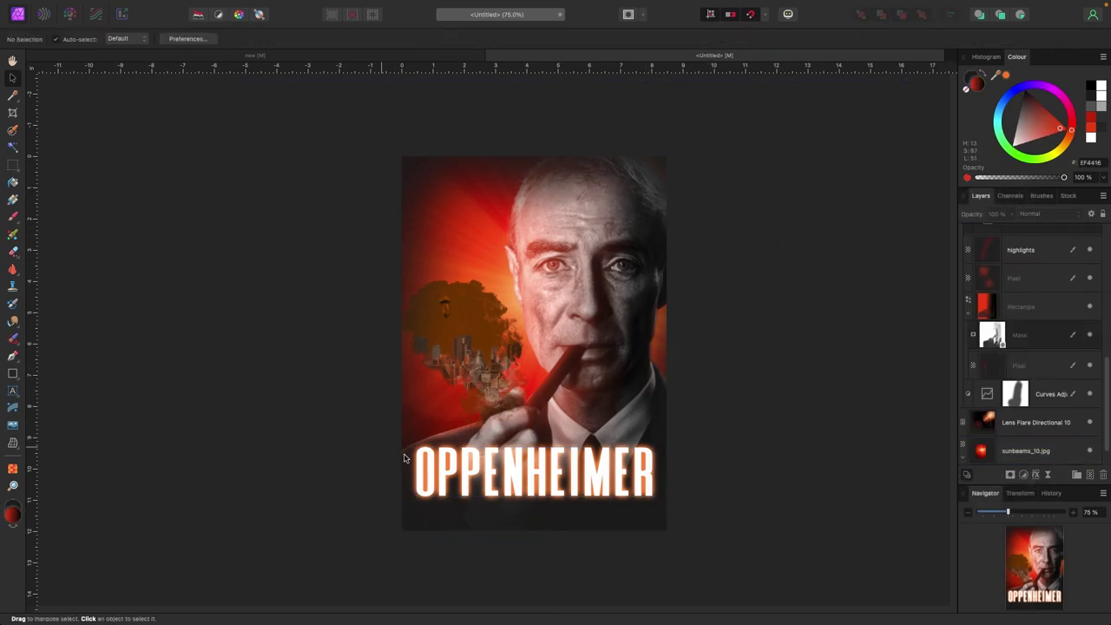
left_click(547, 484)
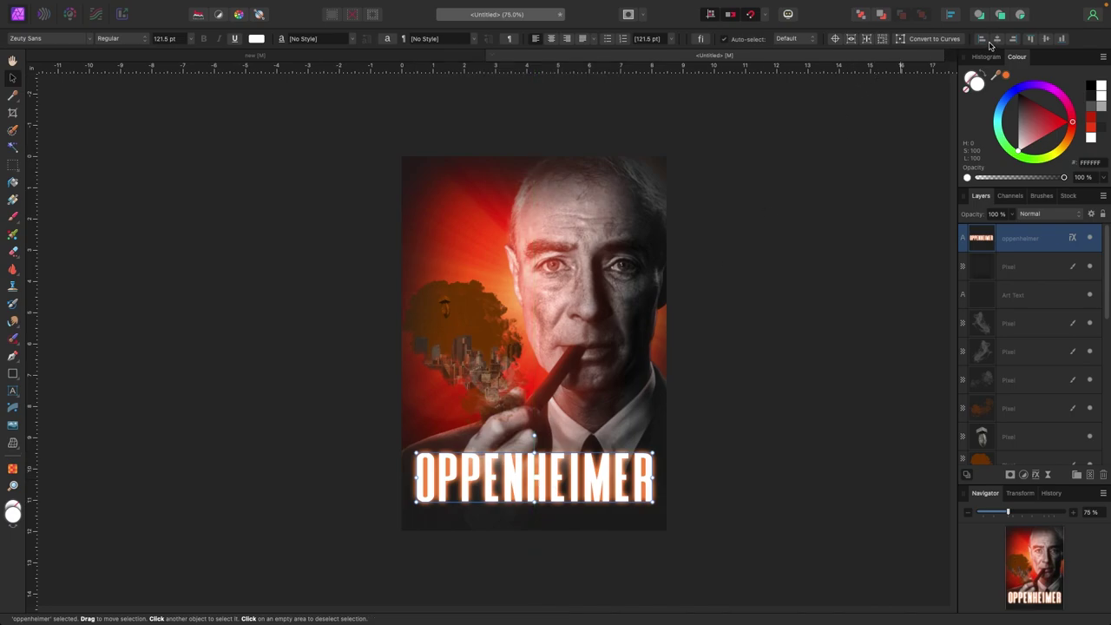
left_click(284, 282)
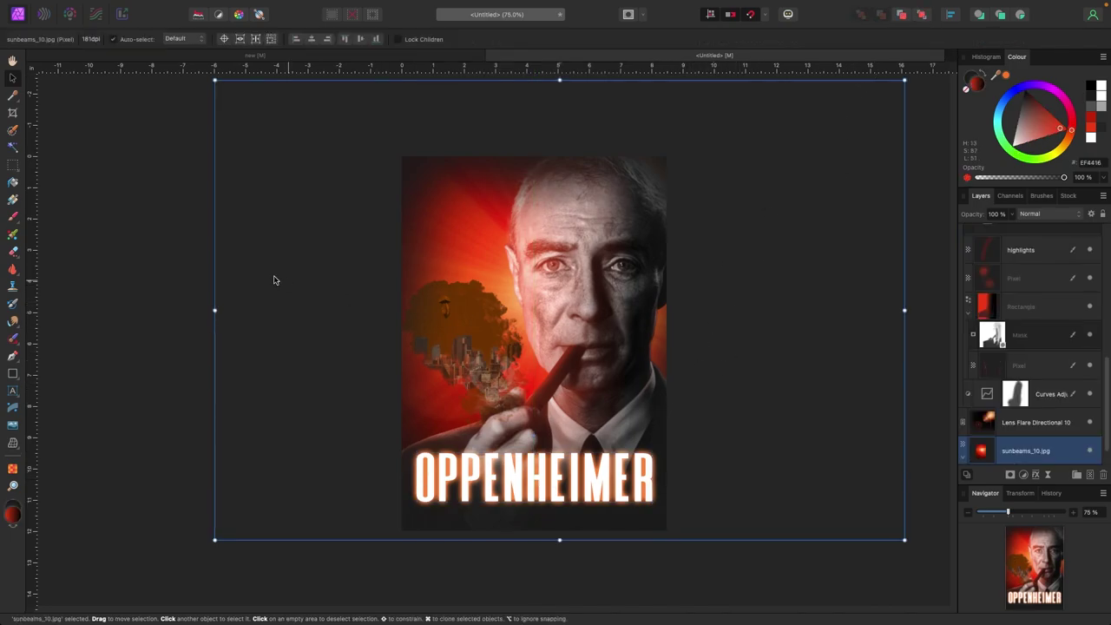
left_click(210, 258)
scroll(182, 259, "down", 1)
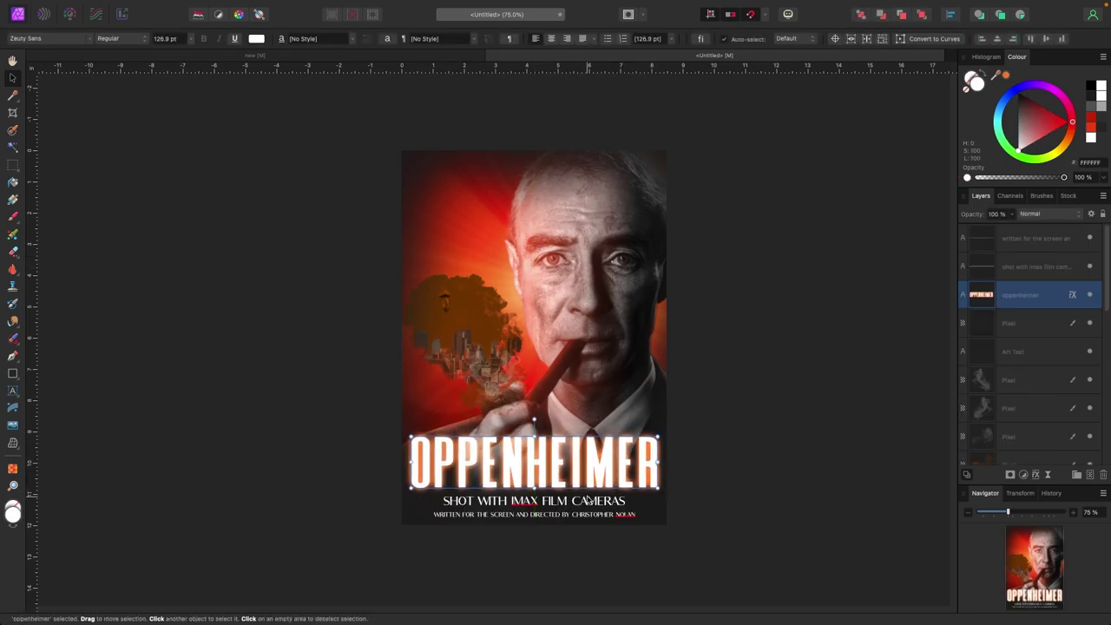
Scale down the SHOT WITH IMAX FILM CAMERAS tagline and the writer-director credit and centre both beneath the title
left_click(587, 499)
left_click(574, 514)
left_click(600, 501)
left_click_drag(625, 494, 585, 496)
left_click_drag(555, 500, 626, 514)
left_click(597, 514)
left_click(757, 457)
left_click(171, 364)
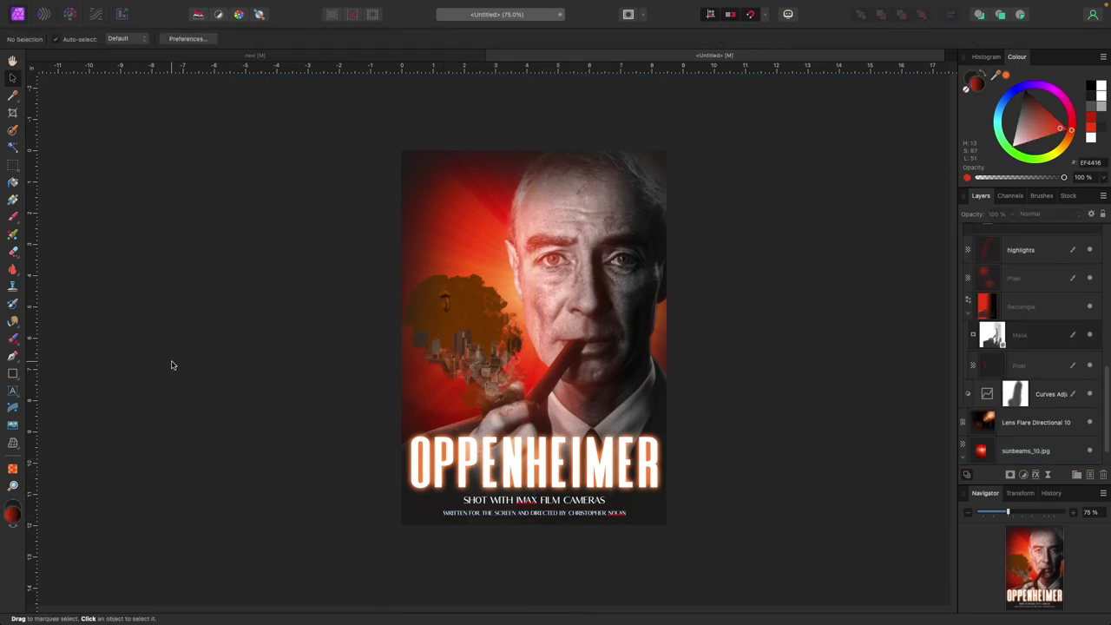
Merge all visible layers into a new pixel layer at the top of the stack
scroll(1047, 248, "up", 10)
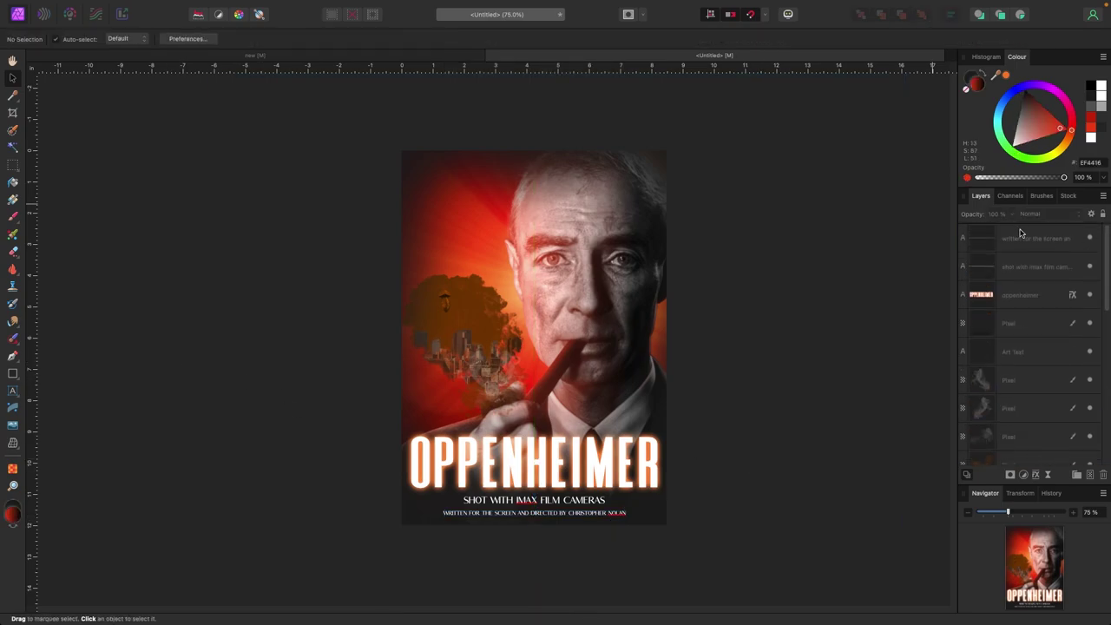
right_click(1020, 238)
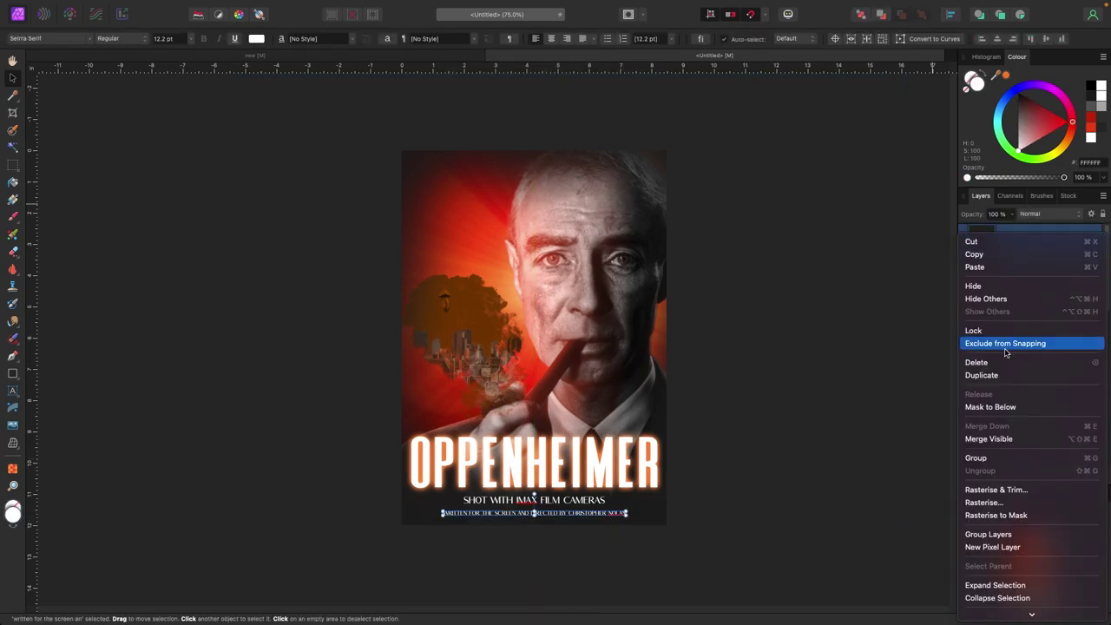
left_click(998, 438)
Hide the original layers beneath the merged pixel layer, including the smoke, portrait, highlights and text layers
scroll(1096, 324, "down", 5)
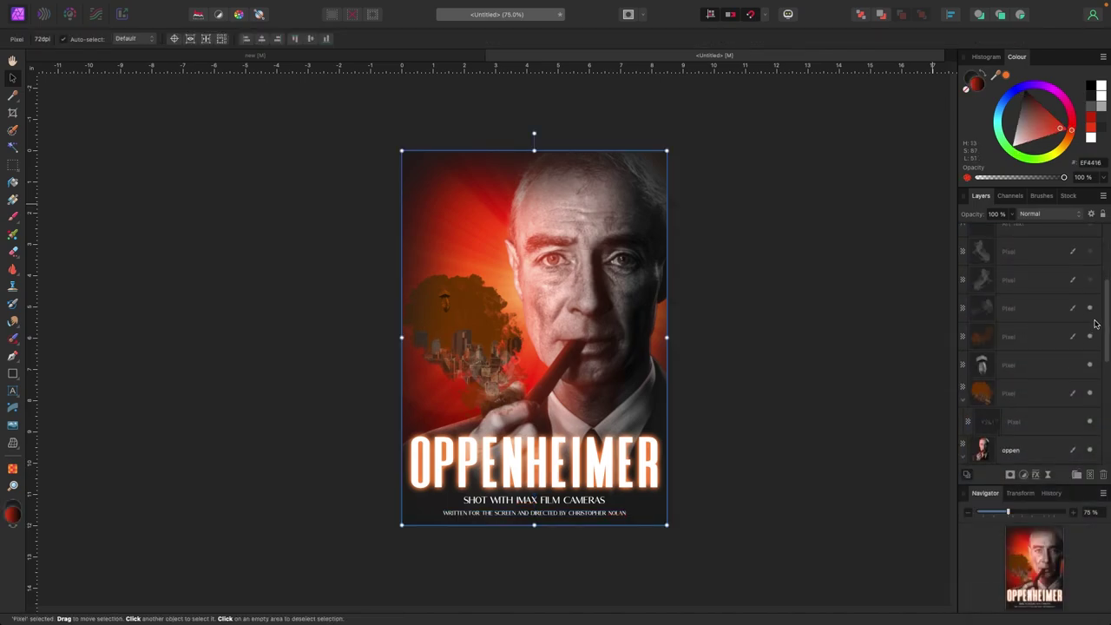
scroll(1091, 434, "down", 3)
left_click_drag(1091, 385, 1090, 439)
scroll(1091, 434, "down", 3)
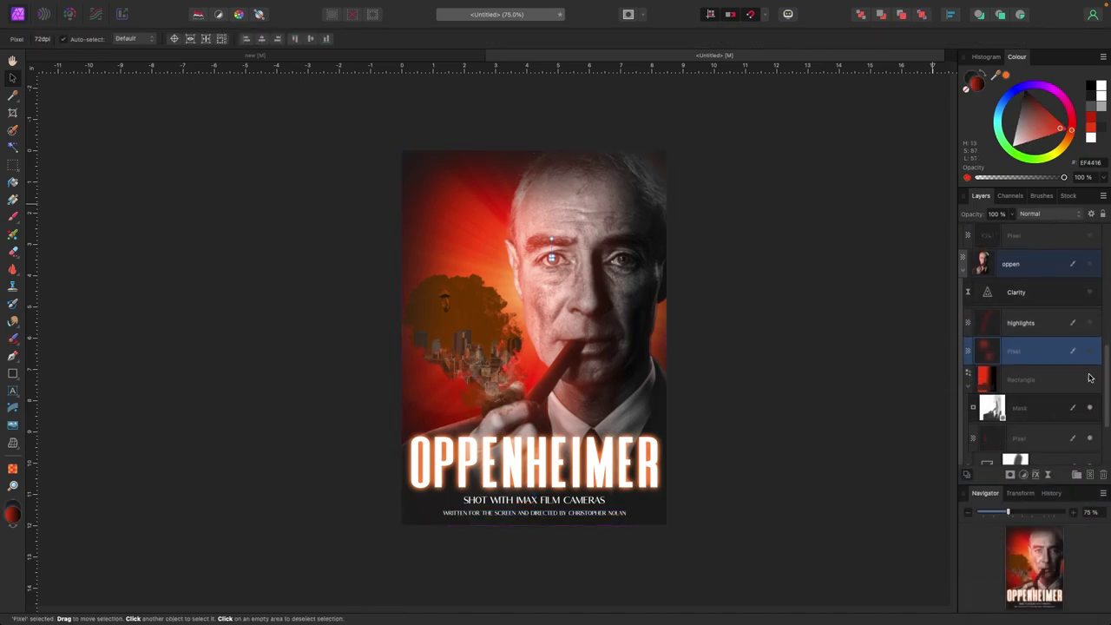
scroll(1092, 434, "down", 3)
key("super+alt+shift+e")
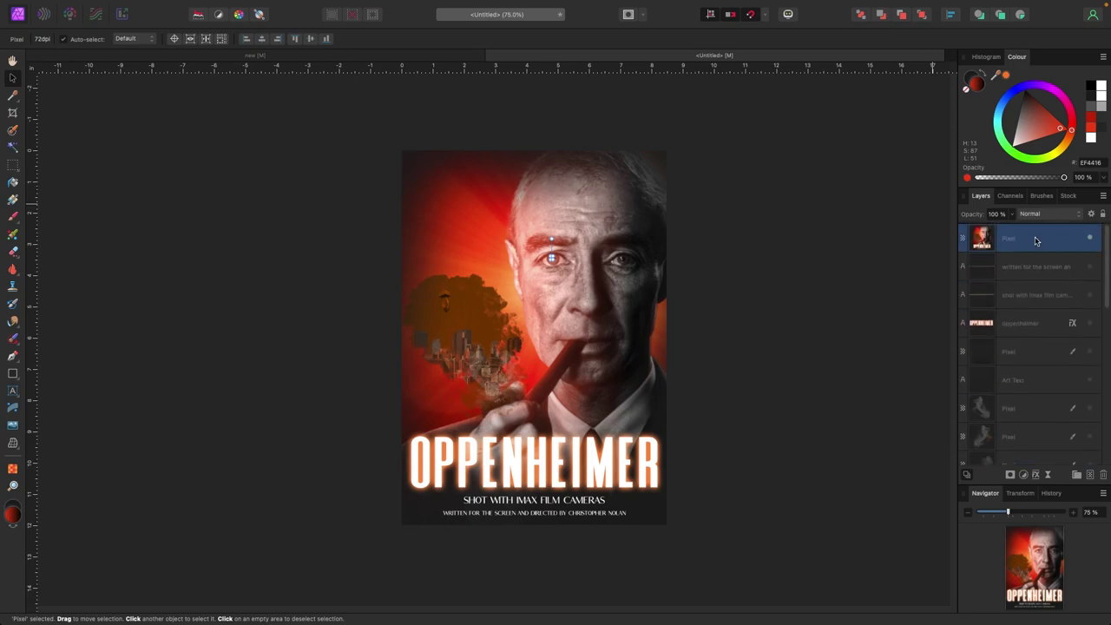
Open the merged pixel layer in the Develop persona and raise Clarity to 99%
left_click(68, 15)
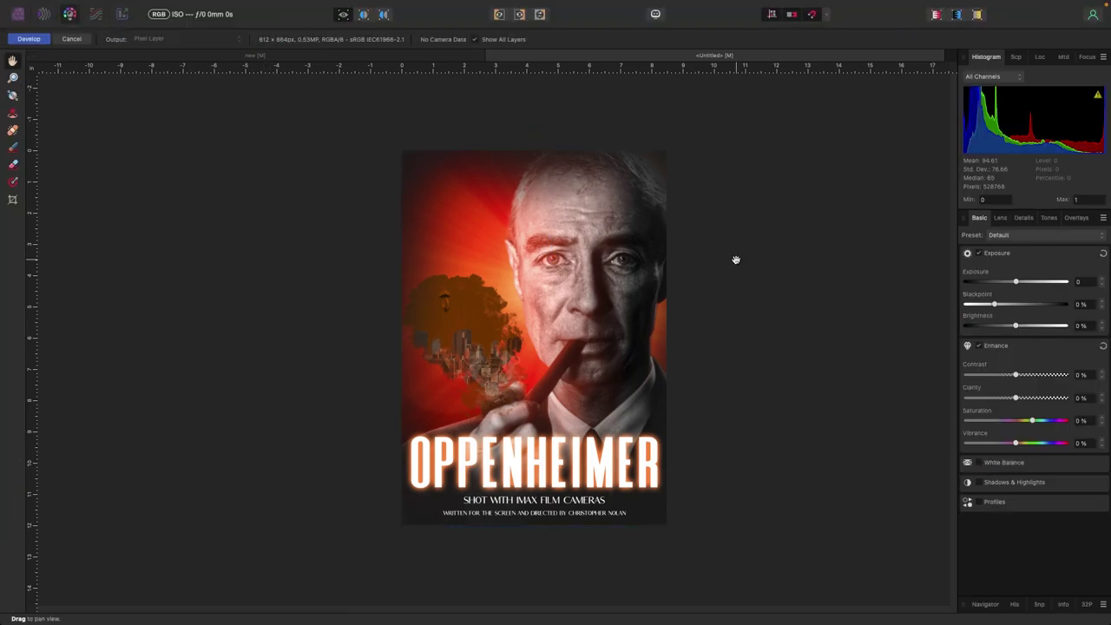
left_click_drag(1020, 401, 1079, 398)
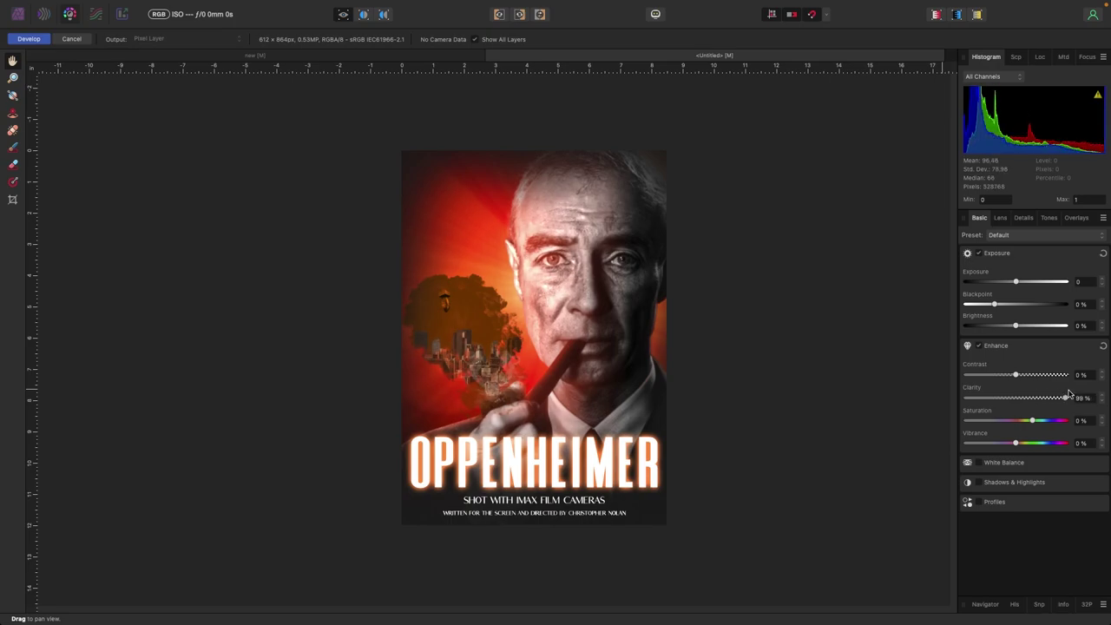